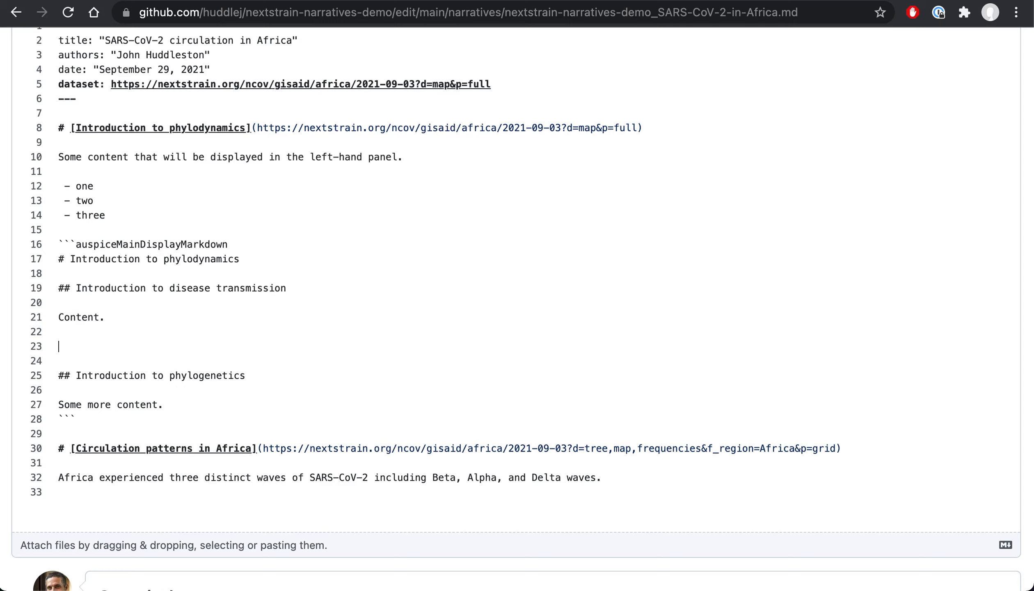
{"action": "type", "text": "img sr"}
{"action": "type", "text": "c=\"\" alt=\"\" width=\"100%\" />"}
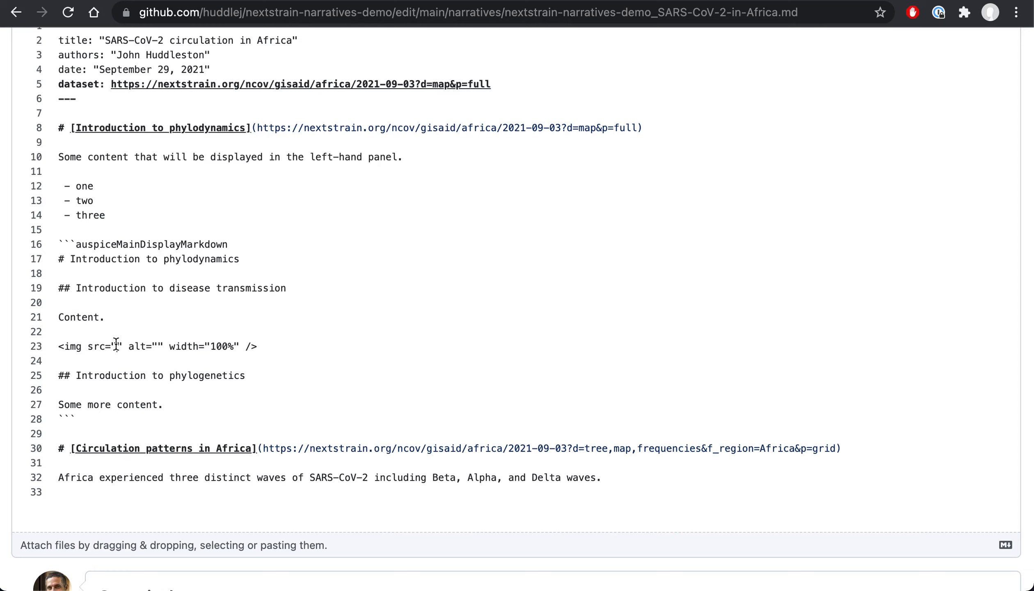
{"action": "type", "text": "https://neherlab.org/talk_images/infection_tree_combined.png"}
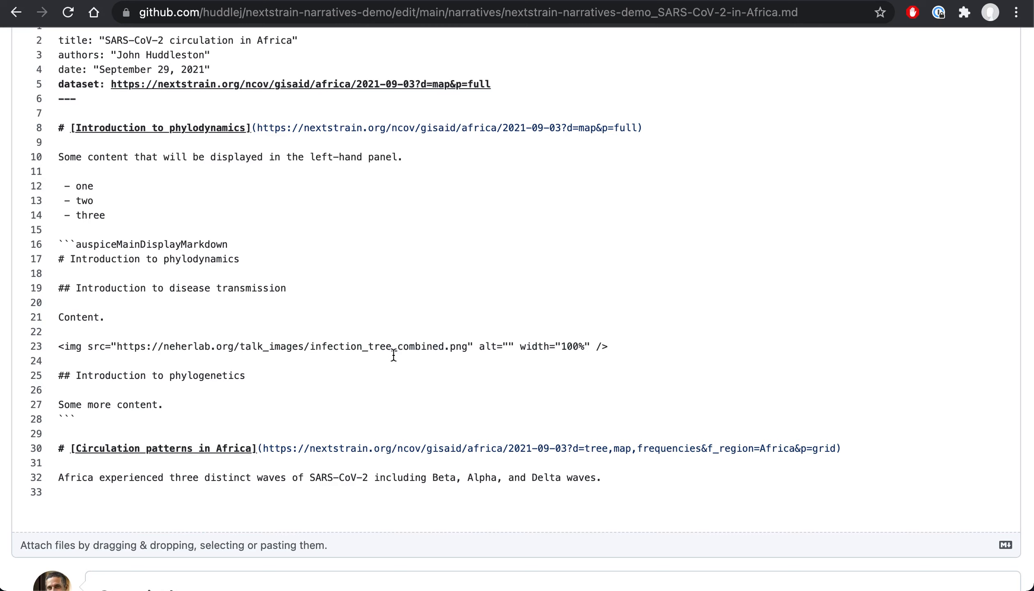
- Set the image's alt text to "Representation of an infectious disease transmission chain"
{"action": "left_click", "coordinate": [510, 346]}
{"action": "type", "text": "Representa"}
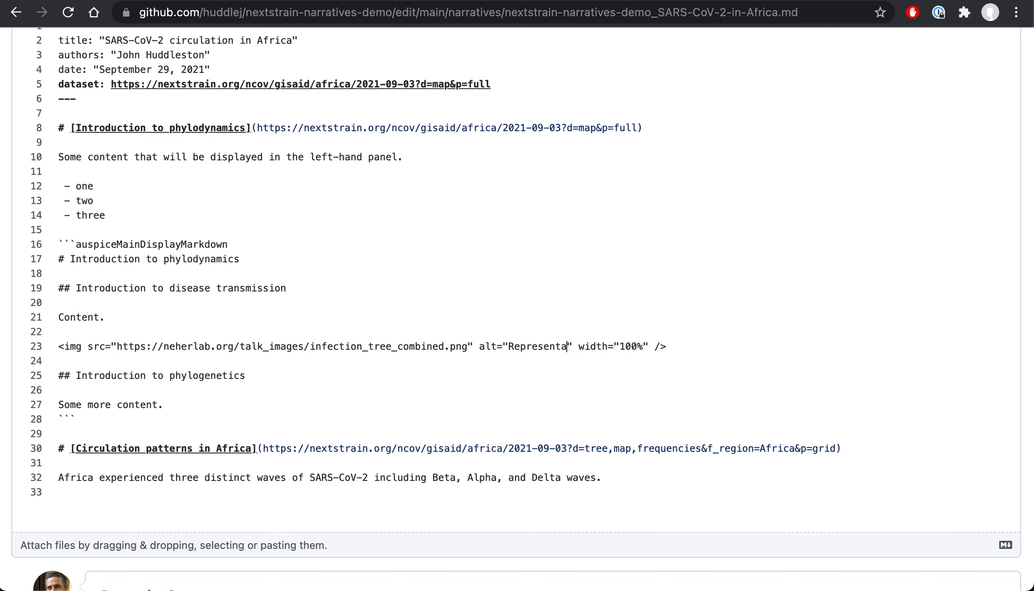
{"action": "type", "text": "tion of a "}
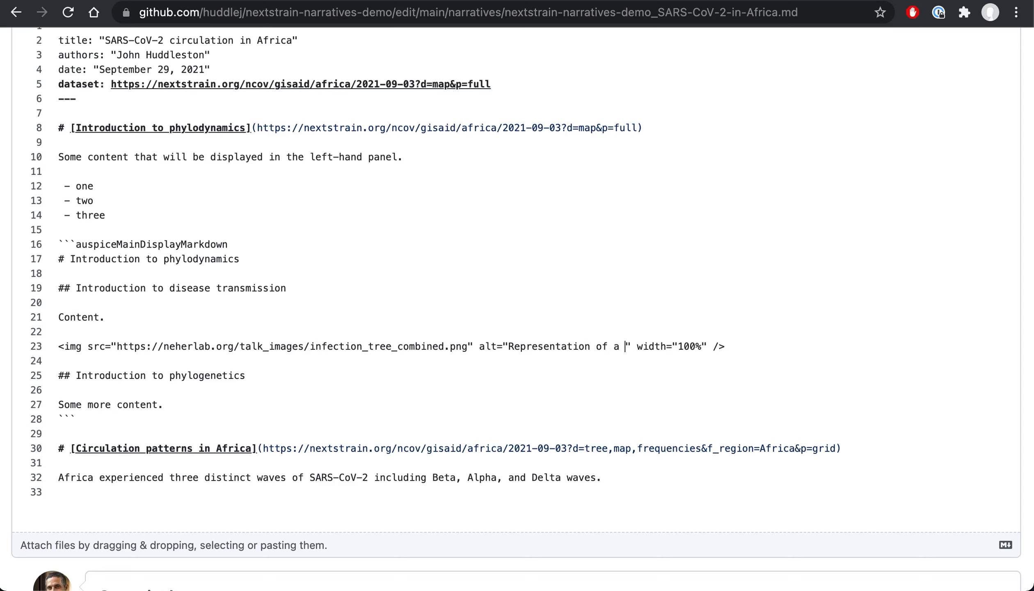
{"action": "type", "text": "n infecti"}
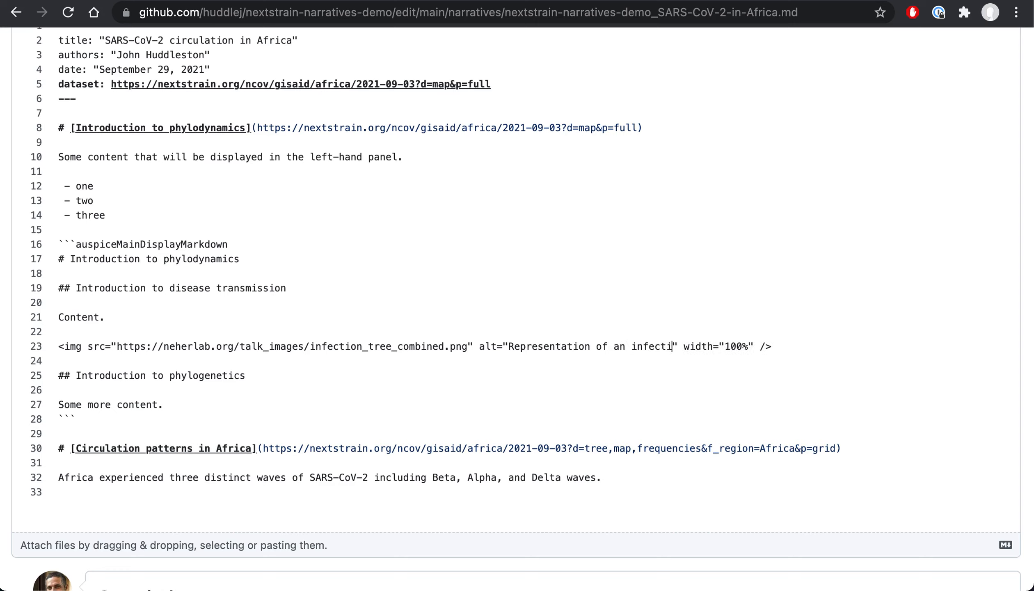
{"action": "type", "text": "ous disas"}
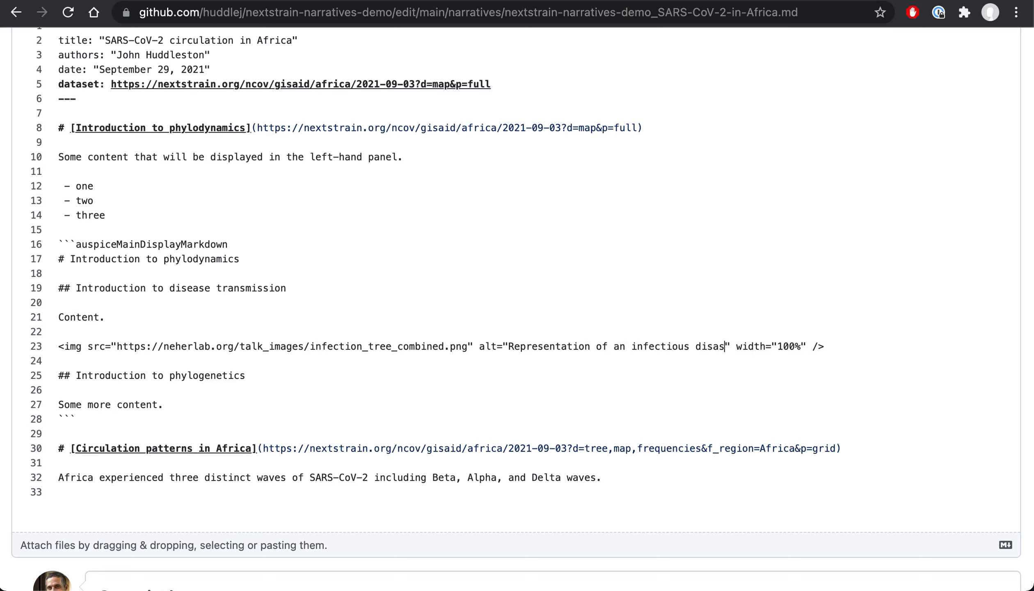
{"action": "key", "text": "BackSpace"}
{"action": "key", "text": "BackSpace"}
{"action": "type", "text": "ease transmission chain"}
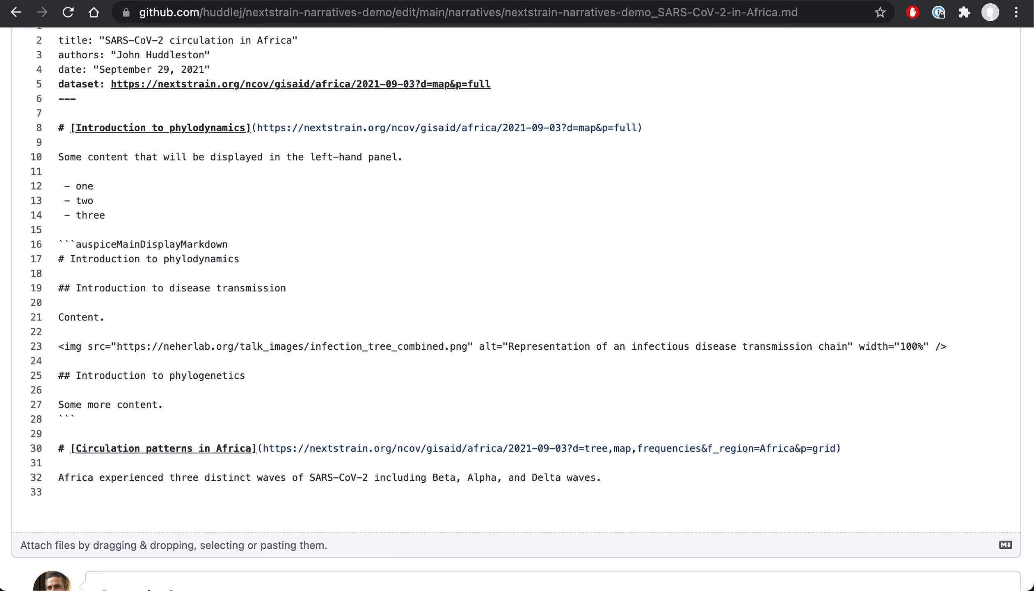
{"action": "left_click", "coordinate": [136, 356]}
- Preview the edited narrative file and commit the changes directly to the main branch with the default message
{"action": "scroll", "coordinate": [109, 337], "scroll_direction": "up", "scroll_amount": 4}
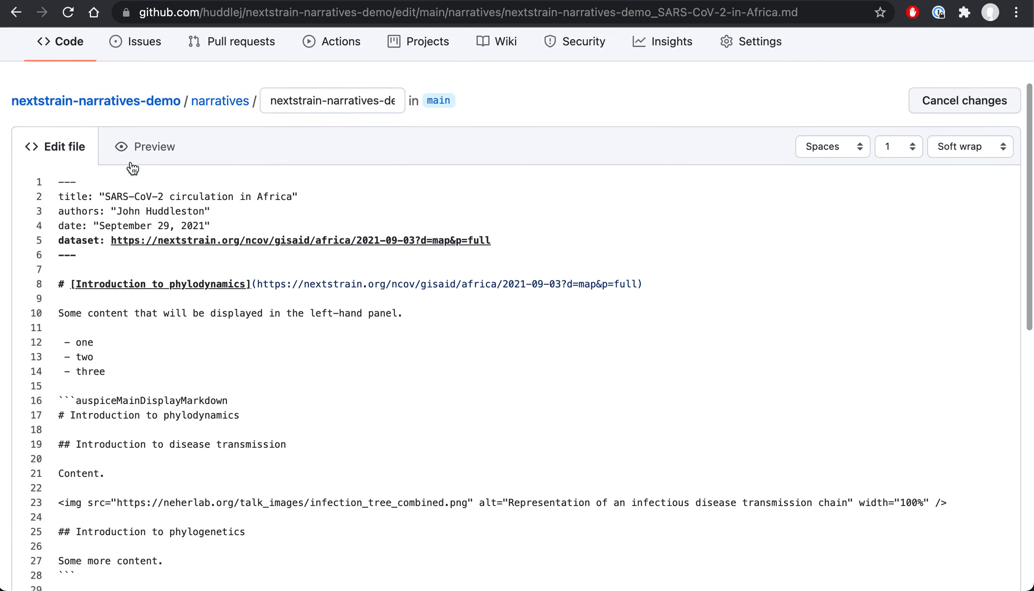
{"action": "left_click", "coordinate": [142, 149]}
{"action": "scroll", "coordinate": [344, 328], "scroll_direction": "down", "scroll_amount": 5}
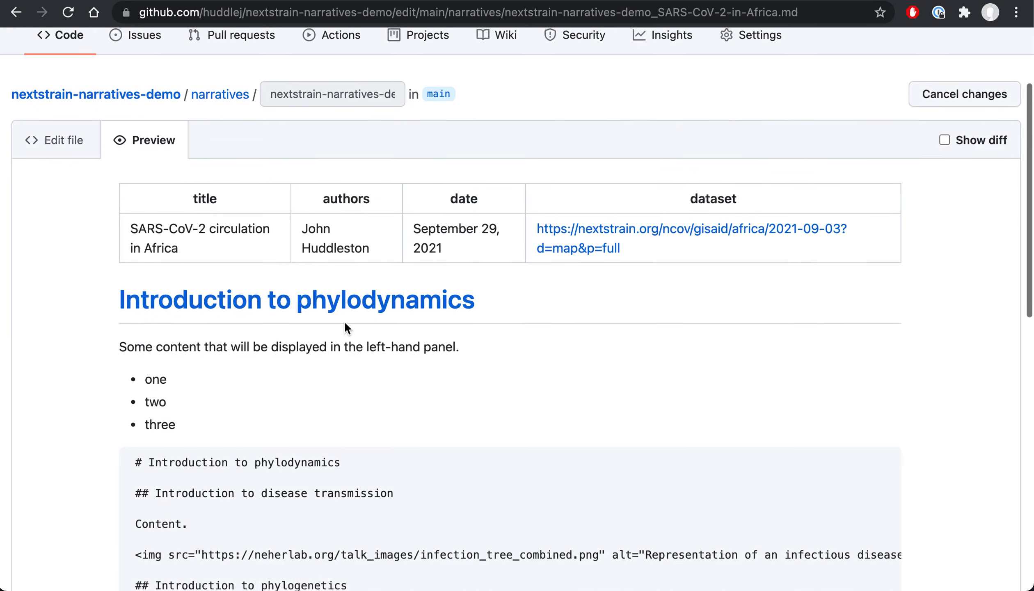
{"action": "scroll", "coordinate": [344, 328], "scroll_direction": "down", "scroll_amount": 1}
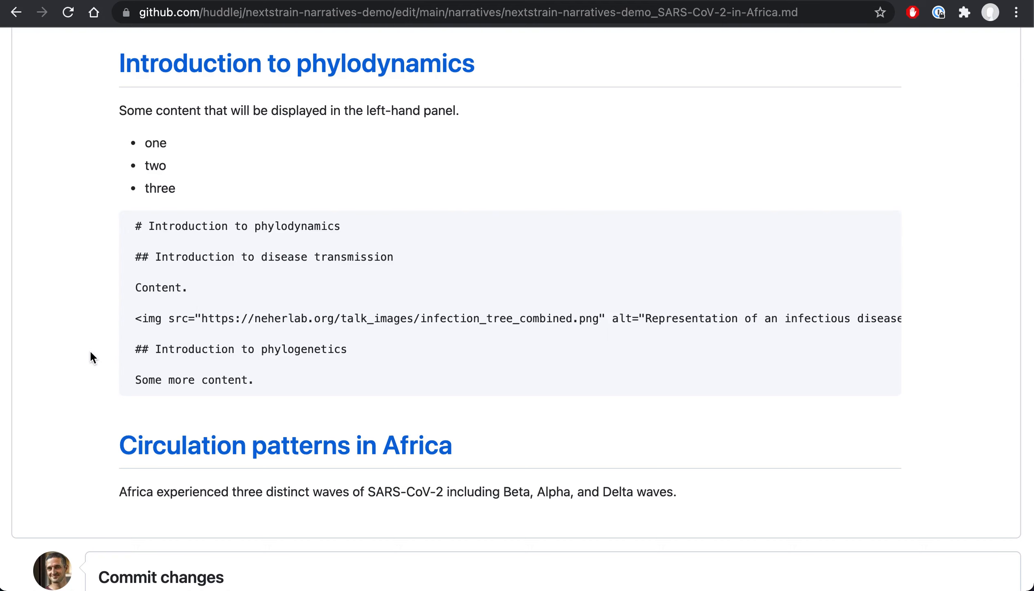
{"action": "scroll", "coordinate": [91, 353], "scroll_direction": "down", "scroll_amount": 1}
{"action": "scroll", "coordinate": [90, 349], "scroll_direction": "down", "scroll_amount": 5}
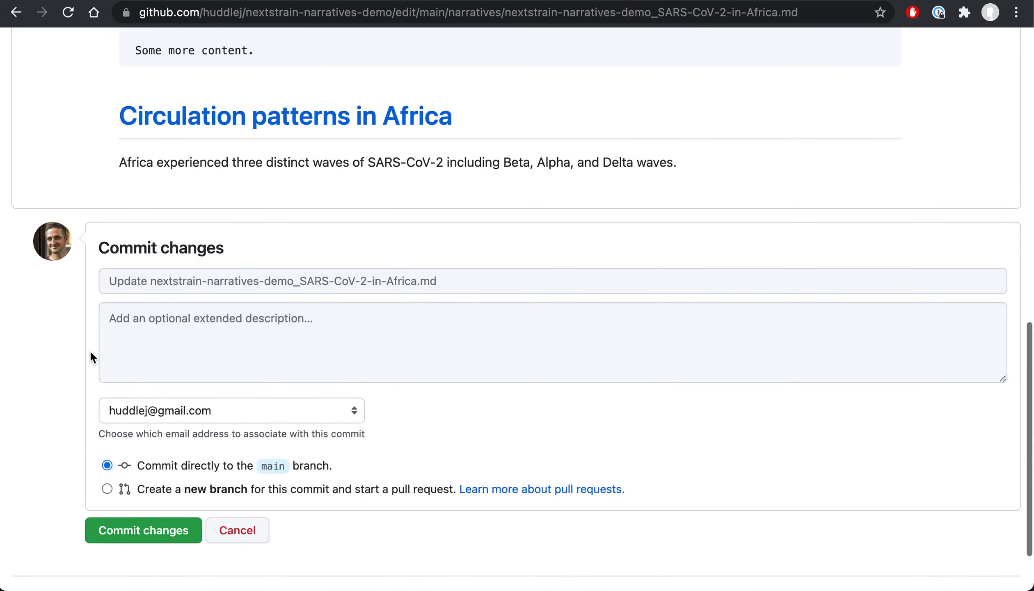
{"action": "left_click", "coordinate": [149, 534]}
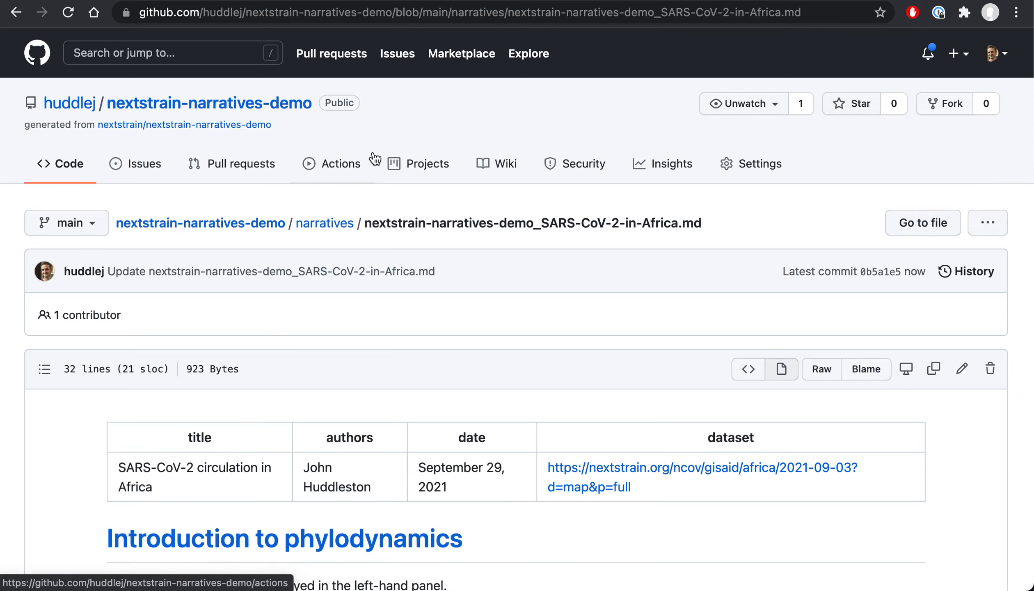
- Reload the published narrative on nextstrain.org and examine the figure on the "Introduction to phylodynamics" slide
{"action": "scroll", "coordinate": [375, 158], "scroll_direction": "down", "scroll_amount": 5}
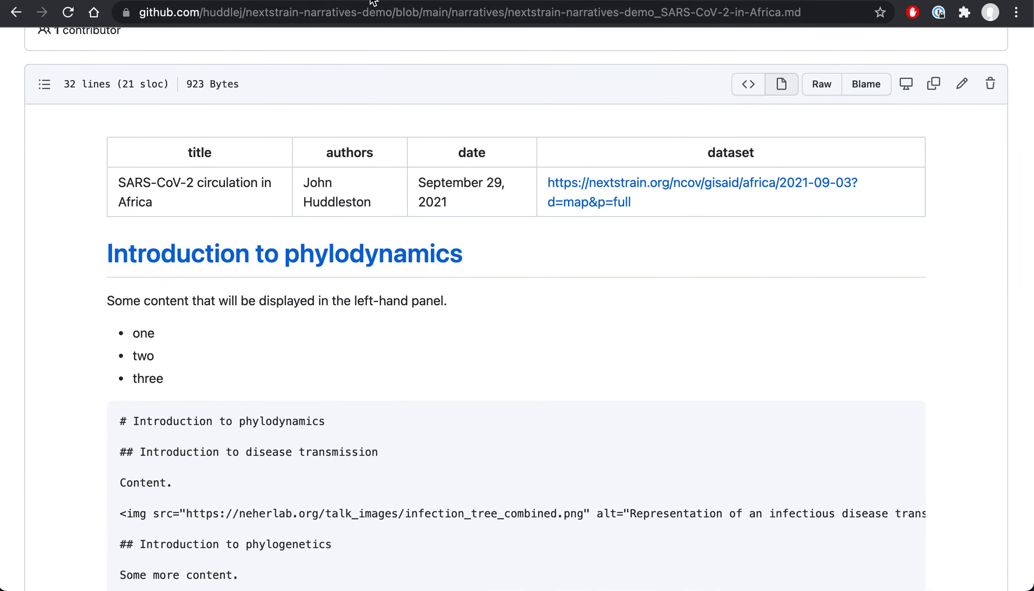
{"action": "left_click", "coordinate": [373, 1]}
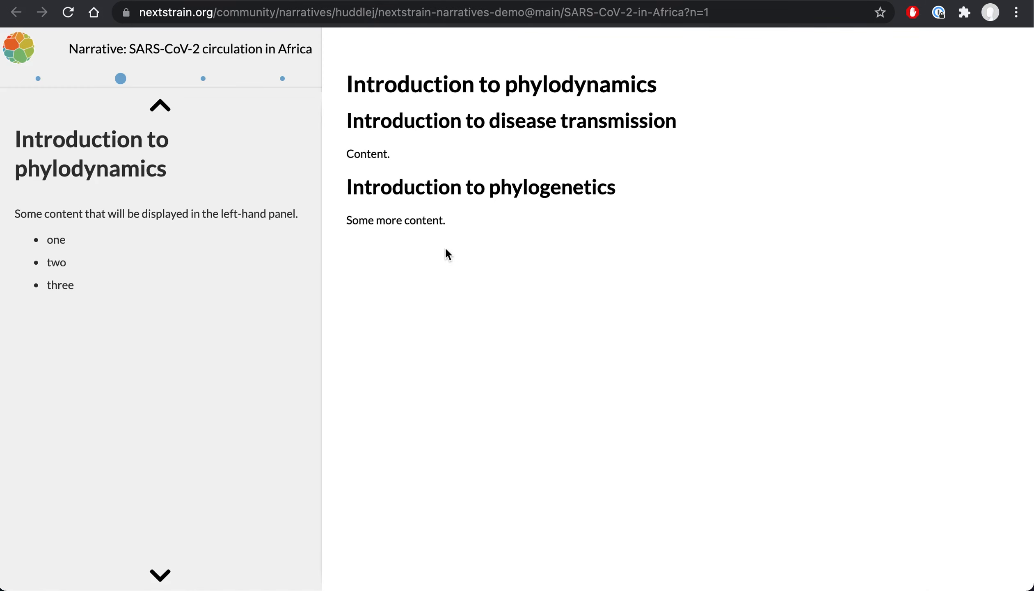
{"action": "key", "text": "super+r"}
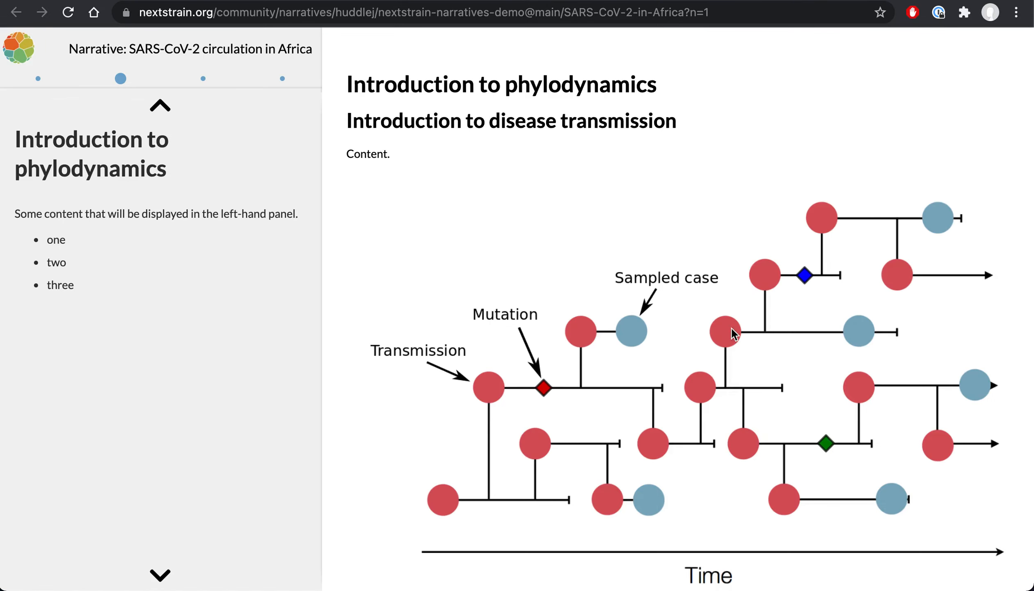
{"action": "scroll", "coordinate": [738, 337], "scroll_direction": "down", "scroll_amount": 3}
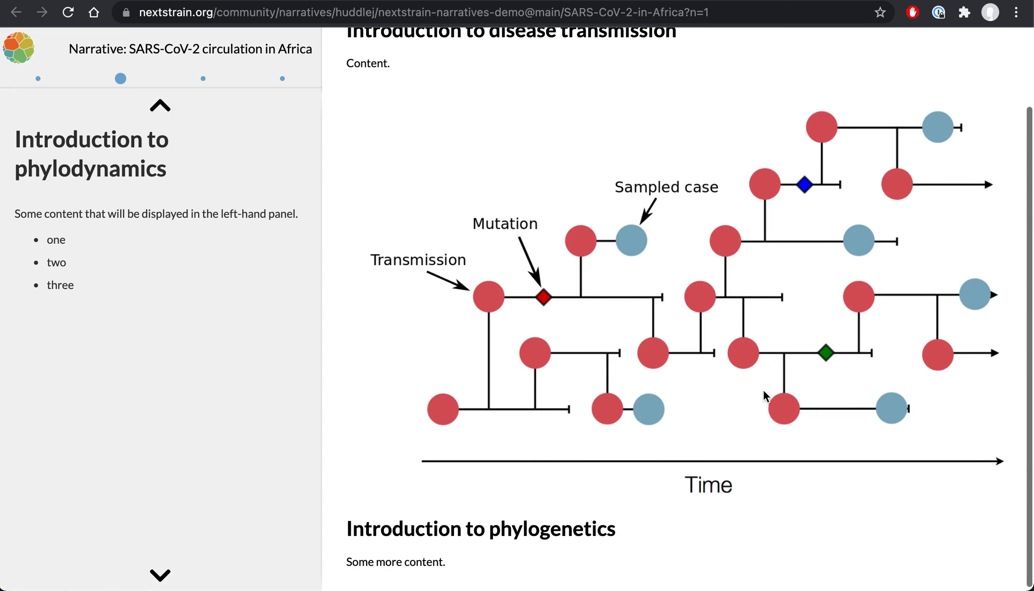
{"action": "scroll", "coordinate": [551, 238], "scroll_direction": "up", "scroll_amount": 2}
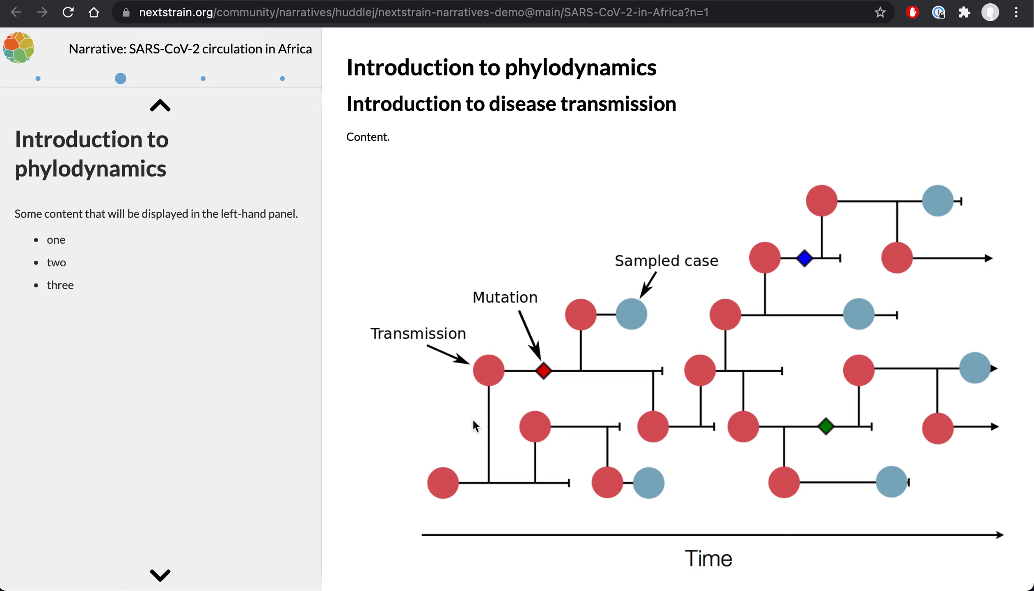
{"action": "scroll", "coordinate": [496, 419], "scroll_direction": "down", "scroll_amount": 2}
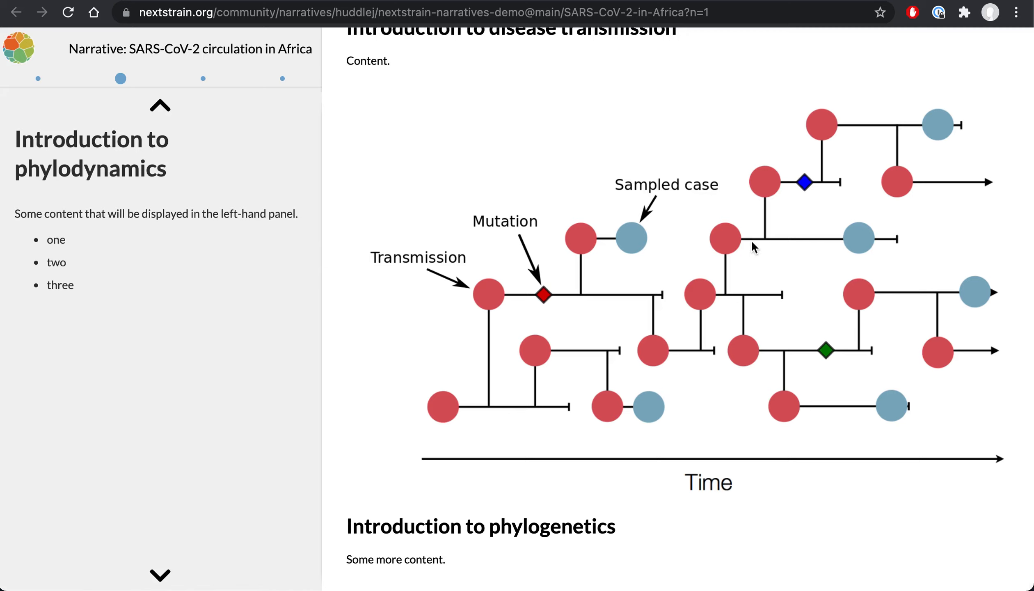
{"action": "scroll", "coordinate": [751, 242], "scroll_direction": "up", "scroll_amount": 3}
{"action": "scroll", "coordinate": [752, 243], "scroll_direction": "down", "scroll_amount": 1}
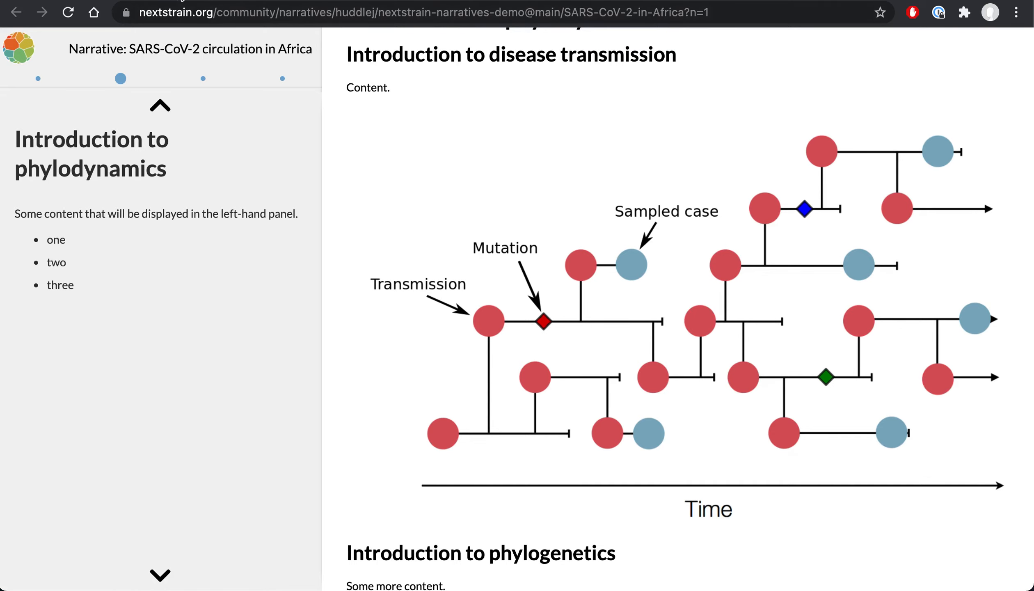
- Return to the narrative file on GitHub, open the nextstrain-narratives-demo repository in a new tab and go to its figures folder
{"action": "left_click", "coordinate": [170, 1]}
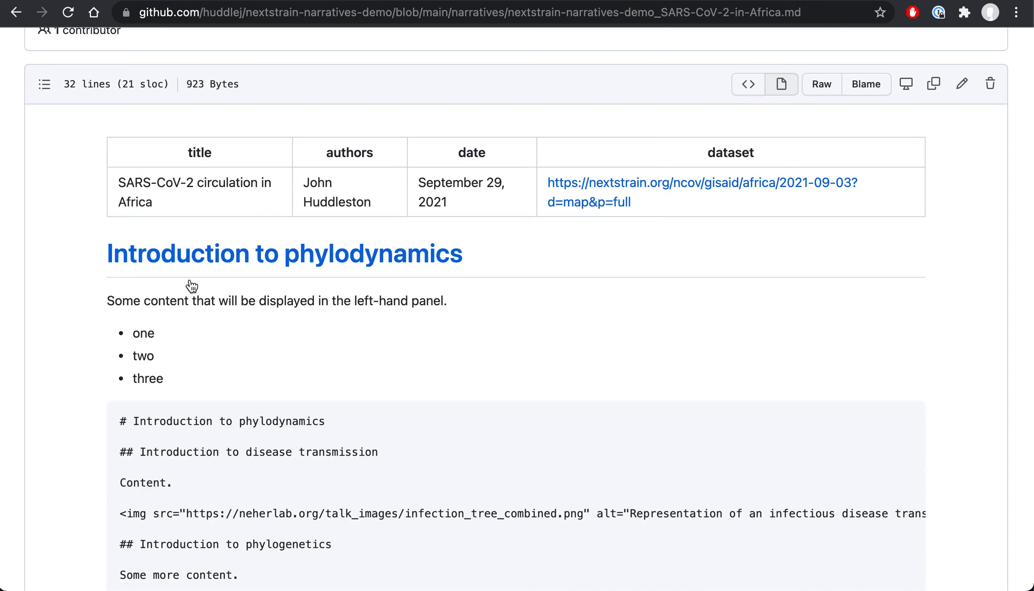
{"action": "scroll", "coordinate": [229, 294], "scroll_direction": "up", "scroll_amount": 2}
{"action": "scroll", "coordinate": [229, 293], "scroll_direction": "up", "scroll_amount": 3}
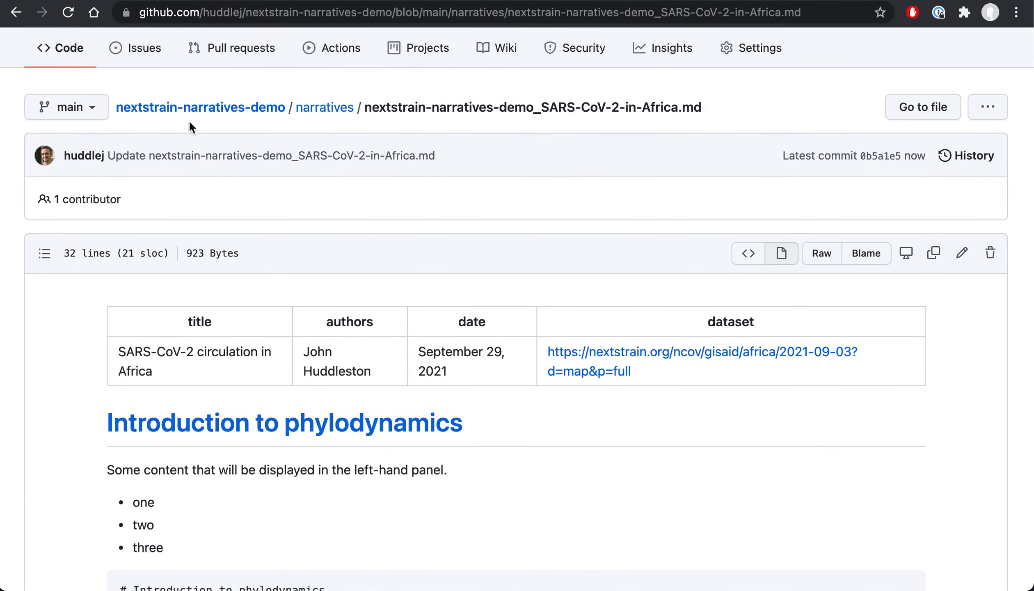
{"action": "right_click", "coordinate": [173, 111]}
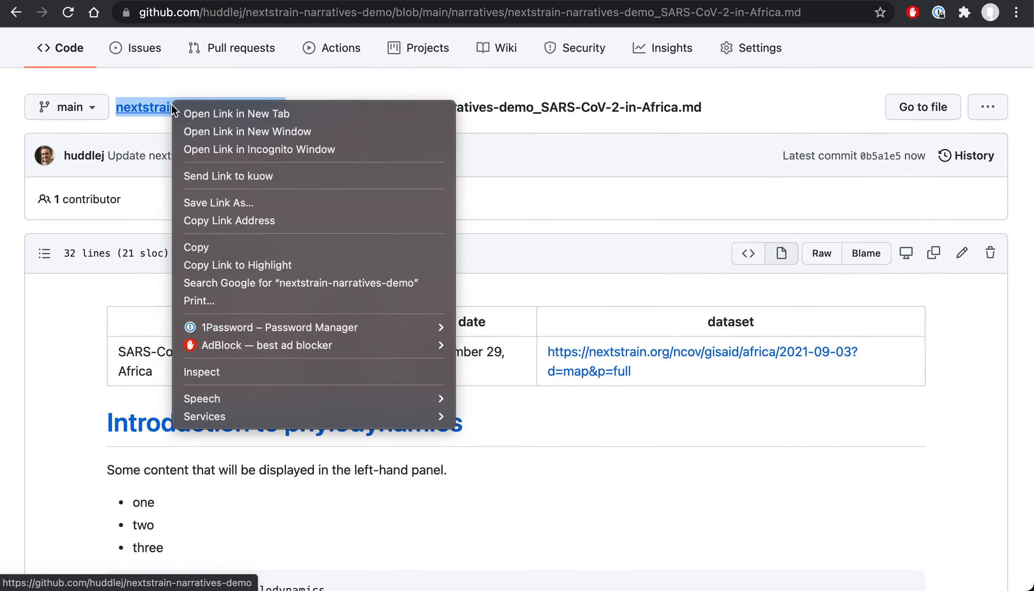
{"action": "left_click", "coordinate": [201, 112]}
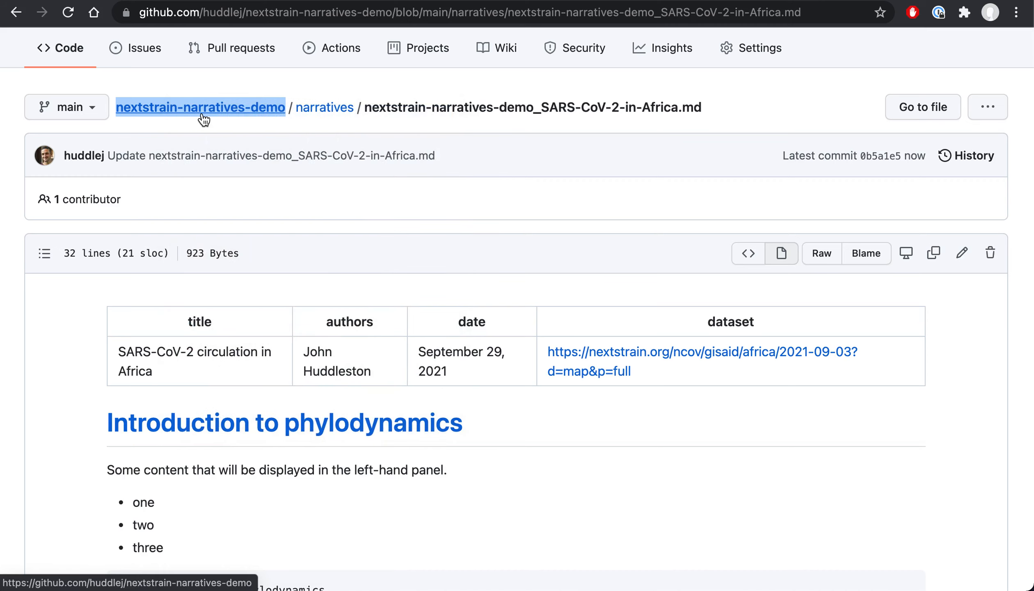
{"action": "left_click", "coordinate": [330, 0]}
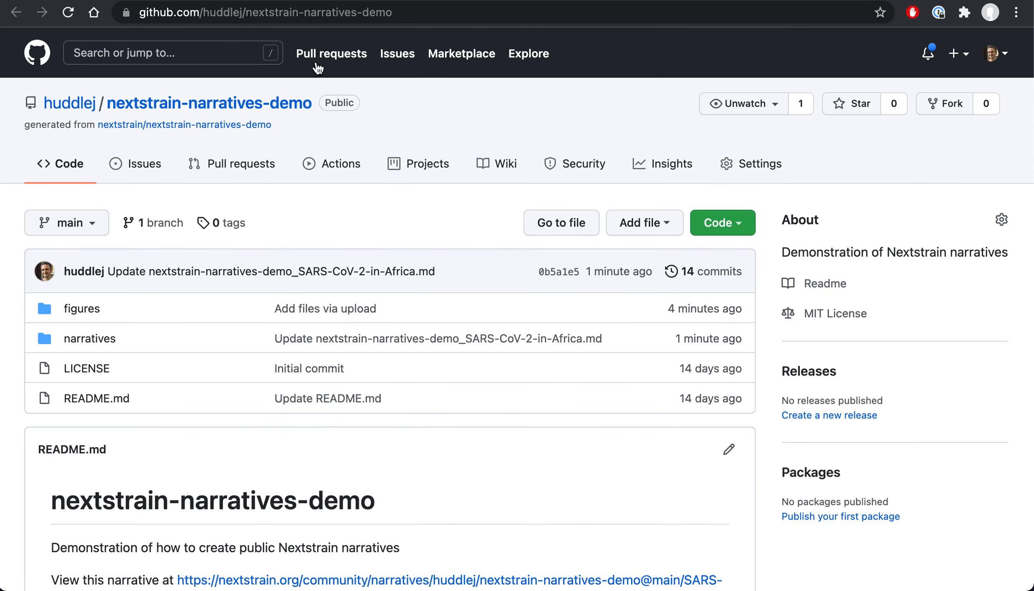
{"action": "left_click", "coordinate": [94, 310]}
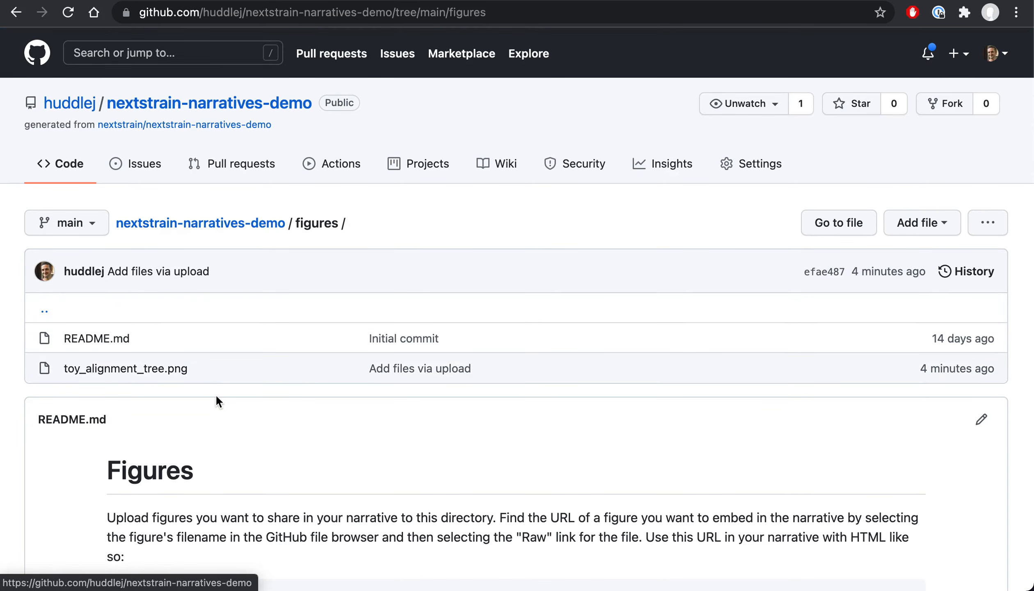
- View toy_alignment_tree.png from the figures folder, open its raw version and copy that image's URL
{"action": "scroll", "coordinate": [215, 395], "scroll_direction": "down", "scroll_amount": 2}
{"action": "scroll", "coordinate": [215, 395], "scroll_direction": "down", "scroll_amount": 2}
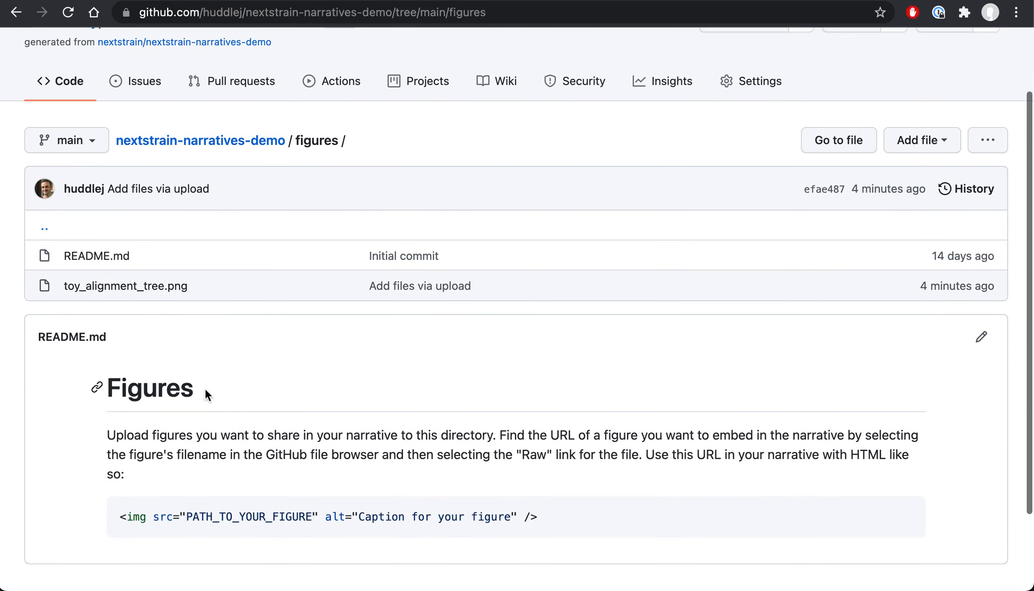
{"action": "left_click", "coordinate": [91, 286]}
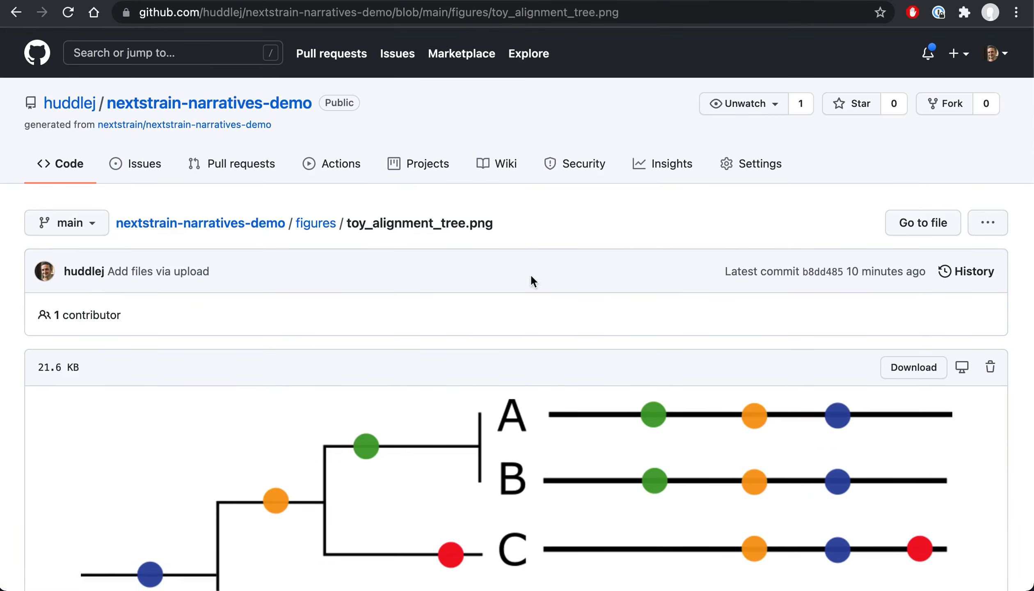
{"action": "scroll", "coordinate": [563, 304], "scroll_direction": "down", "scroll_amount": 6}
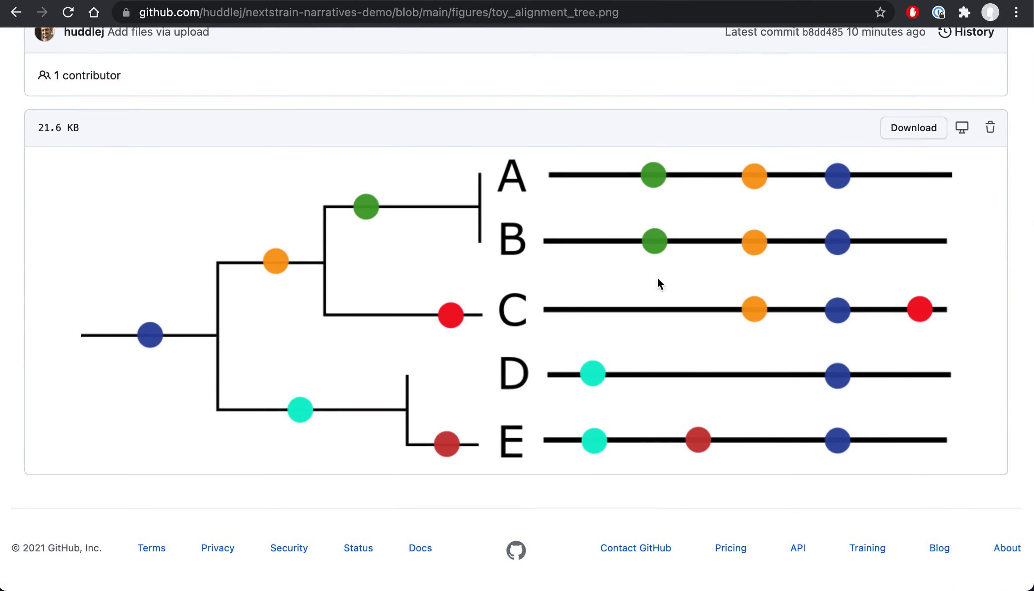
{"action": "scroll", "coordinate": [724, 363], "scroll_direction": "up", "scroll_amount": 4}
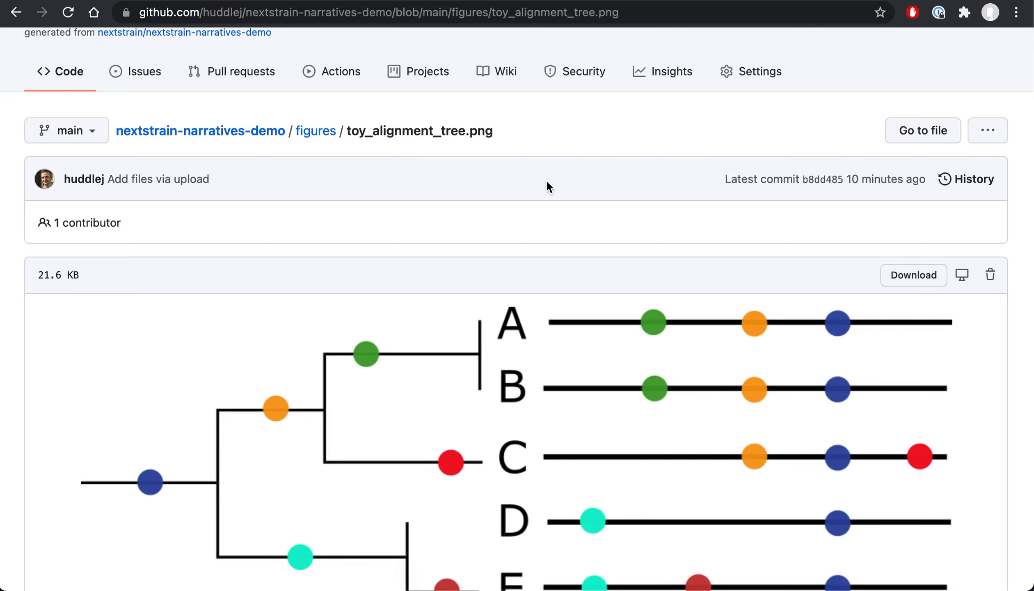
{"action": "left_click", "coordinate": [909, 275]}
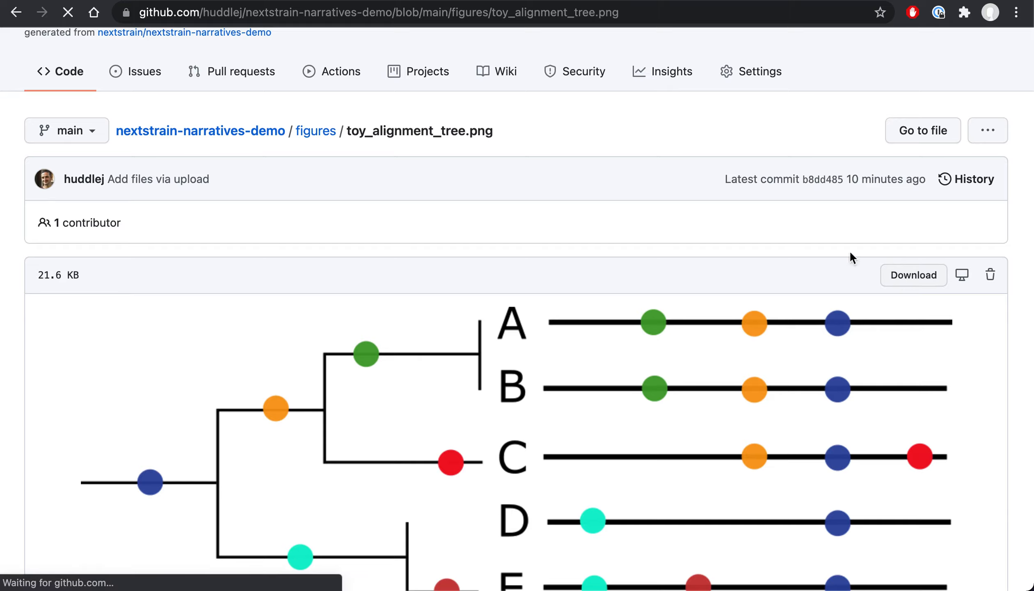
{"action": "left_click", "coordinate": [336, 10]}
{"action": "key", "text": "super+c"}
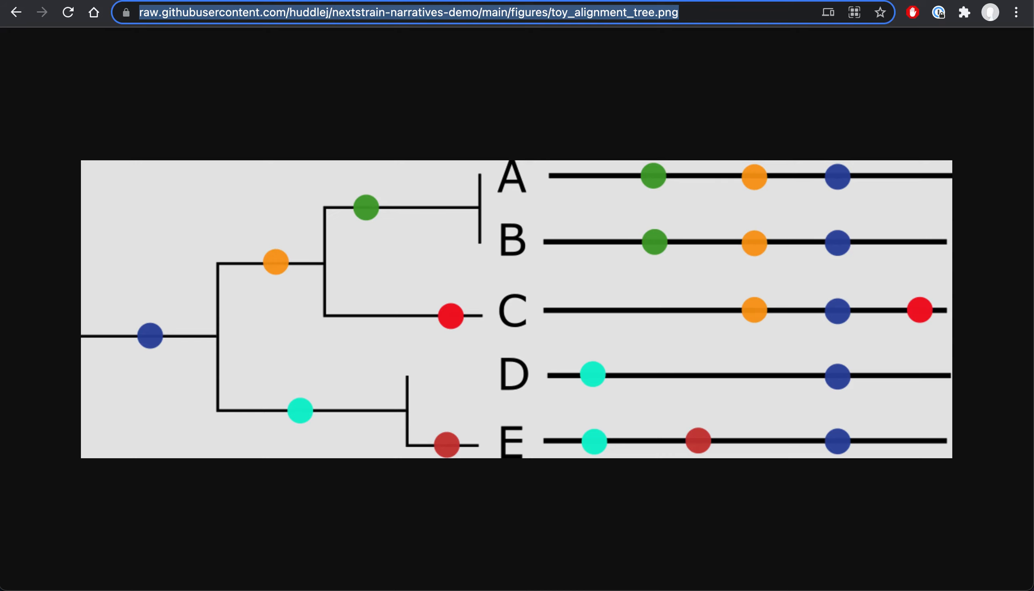
- Return to the narrative file nextstrain-narratives-demo_SARS-CoV-2-in-Africa.md and open it for editing at the existing img tag
{"action": "left_click", "coordinate": [176, 1]}
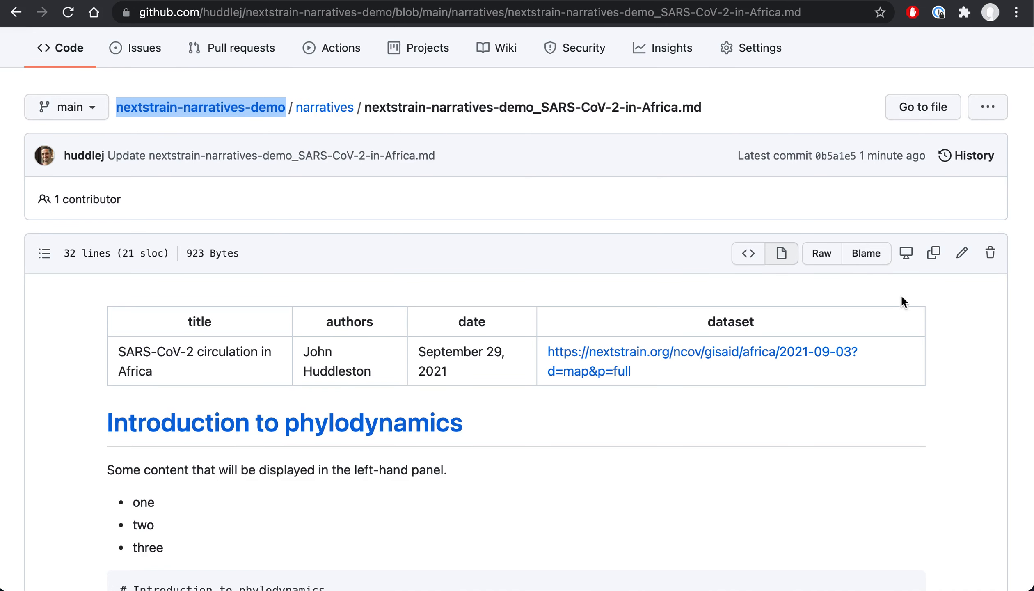
{"action": "left_click", "coordinate": [960, 253]}
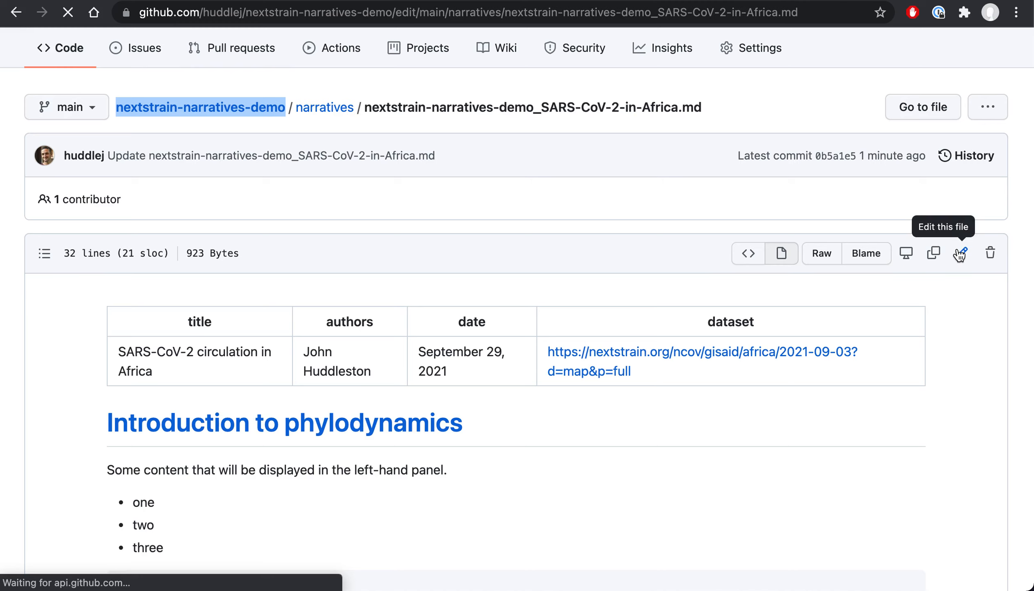
{"action": "scroll", "coordinate": [575, 417], "scroll_direction": "down", "scroll_amount": 5}
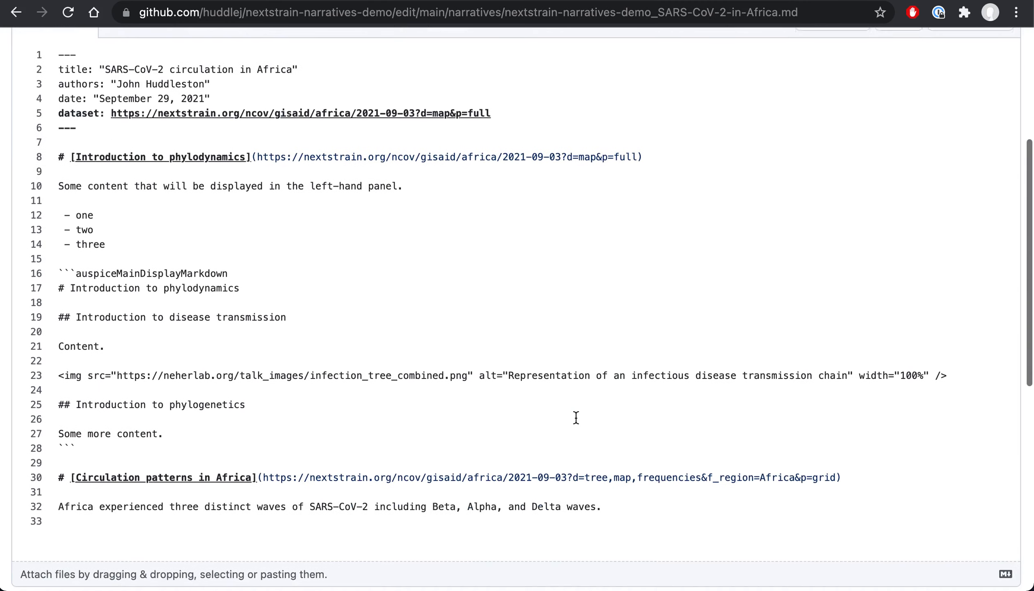
{"action": "scroll", "coordinate": [576, 417], "scroll_direction": "down", "scroll_amount": 1}
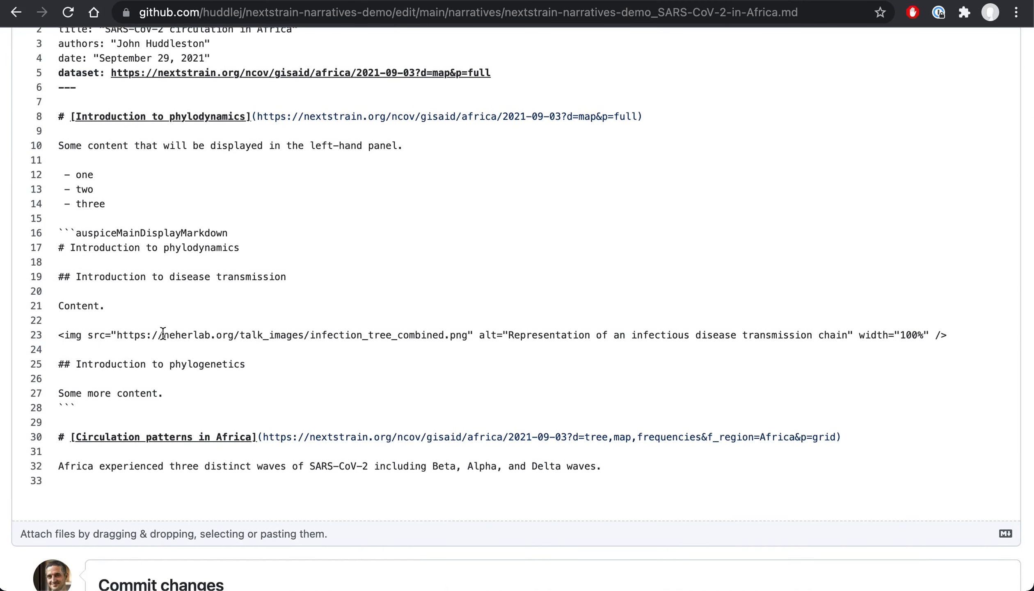
- Add an img tag below "Some more content." with the copied raw URL of toy_alignment_tree.png as src, an empty alt and width 100%
{"action": "left_click", "coordinate": [184, 396]}
{"action": "key", "text": "Return"}
{"action": "key", "text": "Return"}
{"action": "type", "text": "<img"}
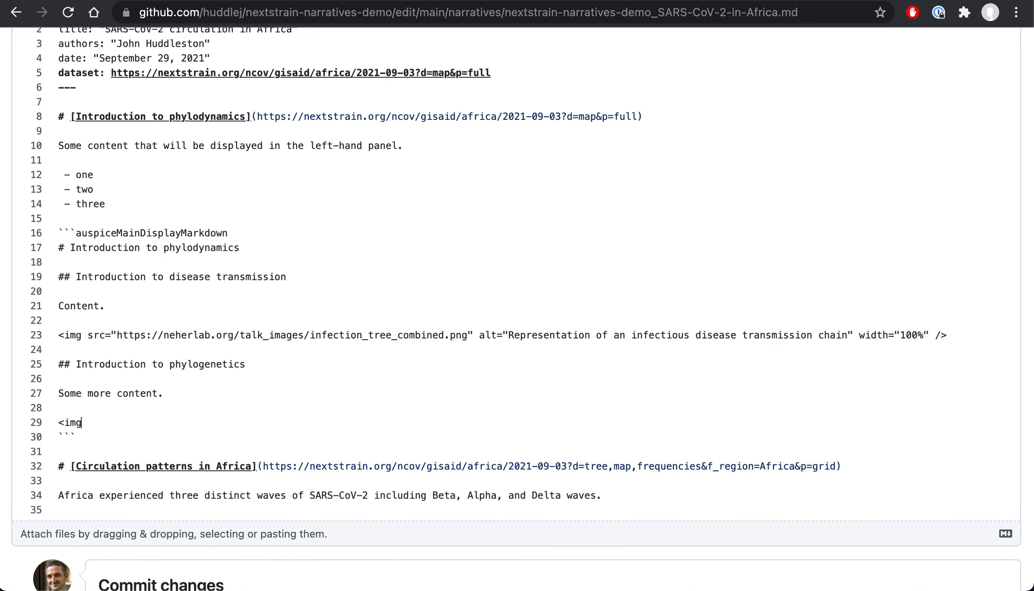
{"action": "type", "text": " src=\"\" alt=\"\" width=\"100%\" />"}
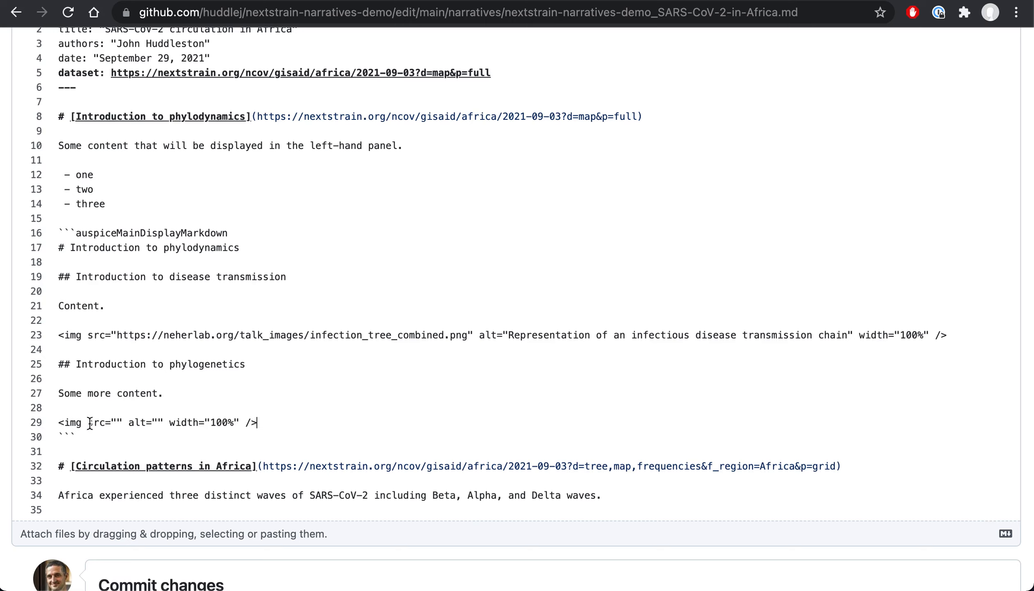
{"action": "left_click", "coordinate": [117, 426]}
{"action": "key", "text": "super+v"}
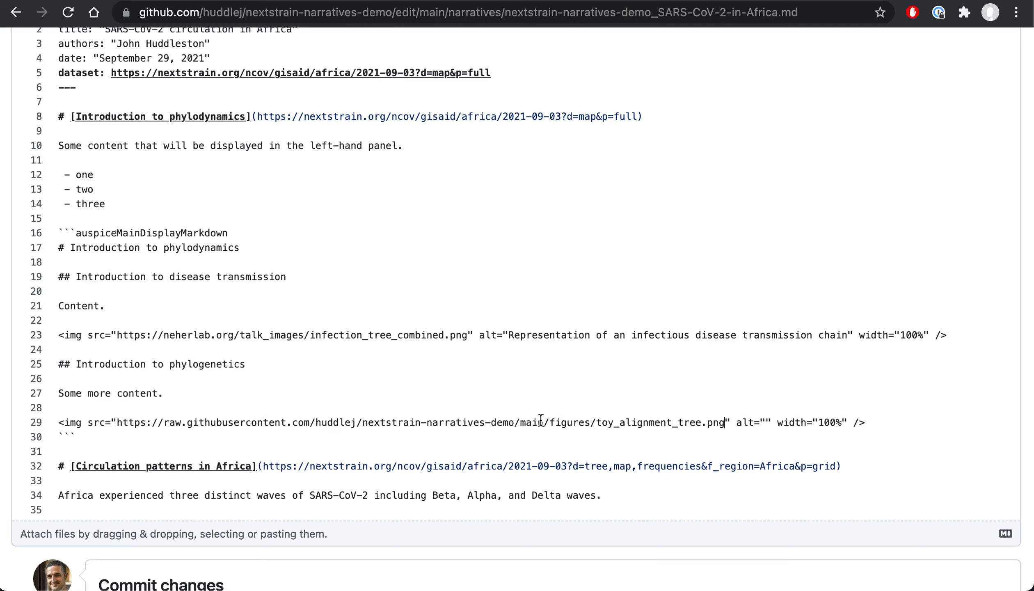
- Set the new img tag's alt text to "Representation of an alignment and the corresponding phylogeny"
{"action": "left_click", "coordinate": [766, 422]}
{"action": "type", "text": "Represne"}
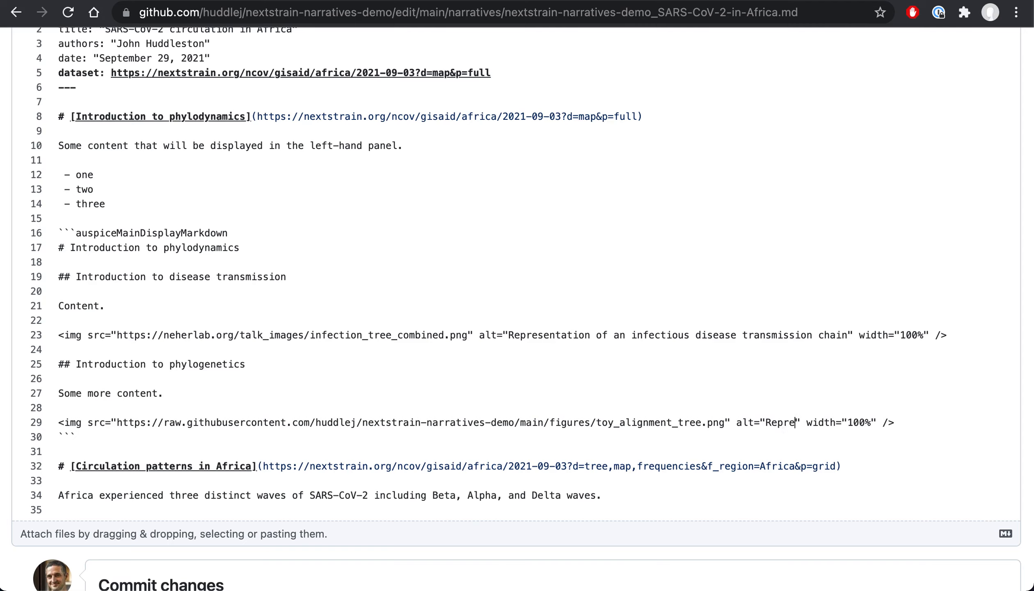
{"action": "key", "text": "BackSpace"}
{"action": "key", "text": "BackSpace"}
{"action": "type", "text": "entation of "}
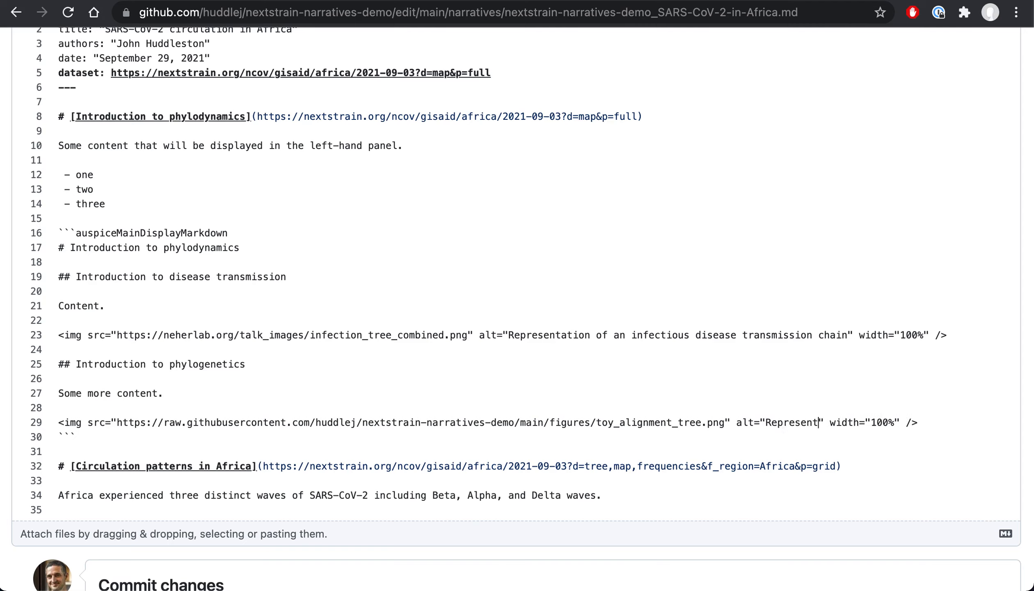
{"action": "type", "text": "an alignment and "}
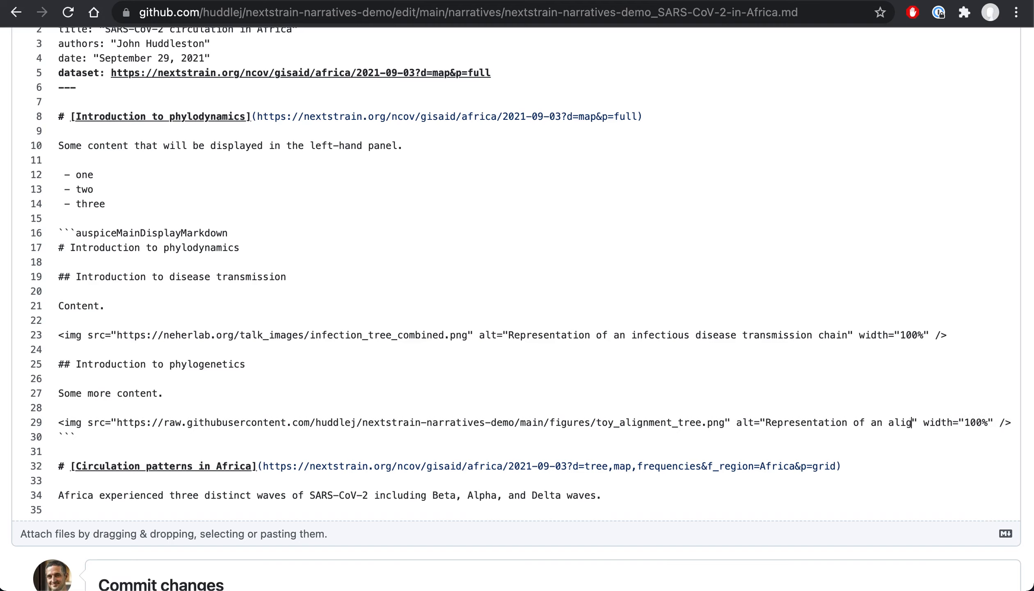
{"action": "type", "text": "the corresponding p"}
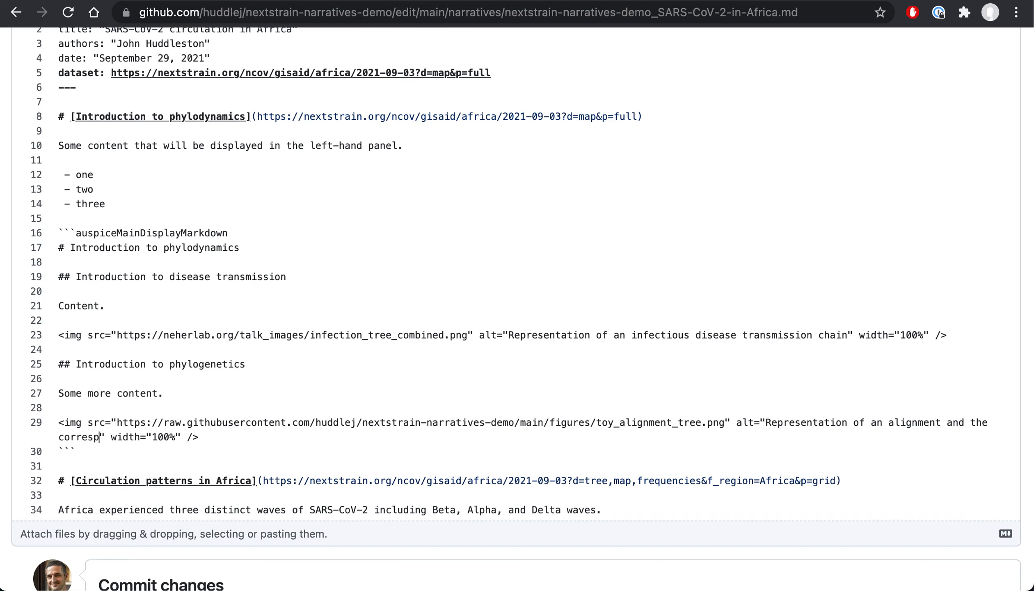
{"action": "type", "text": "hylogeny"}
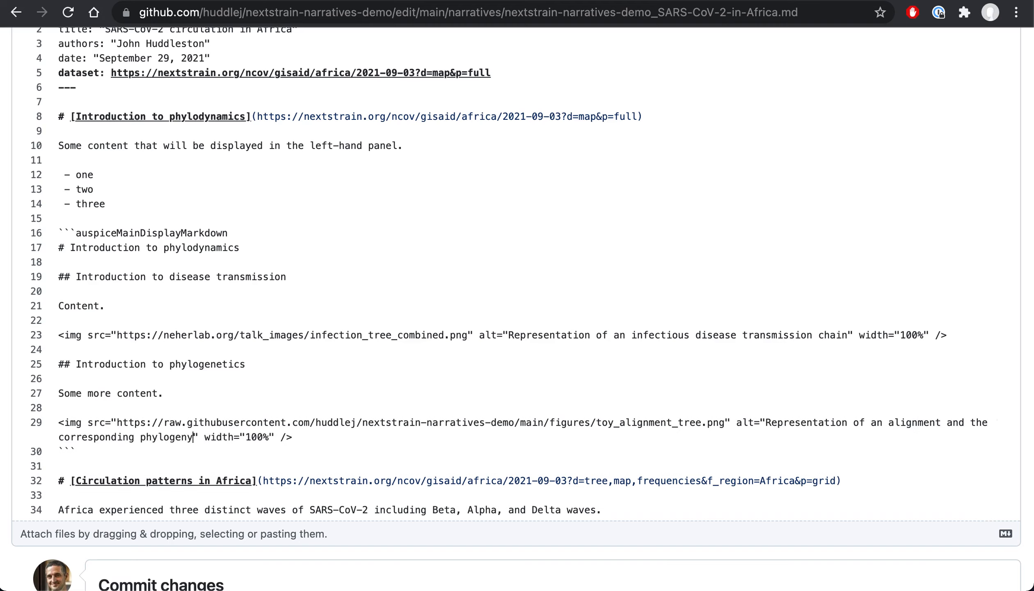
- Commit the narrative changes directly to the main branch and review the rendered file
{"action": "scroll", "coordinate": [631, 397], "scroll_direction": "down", "scroll_amount": 1}
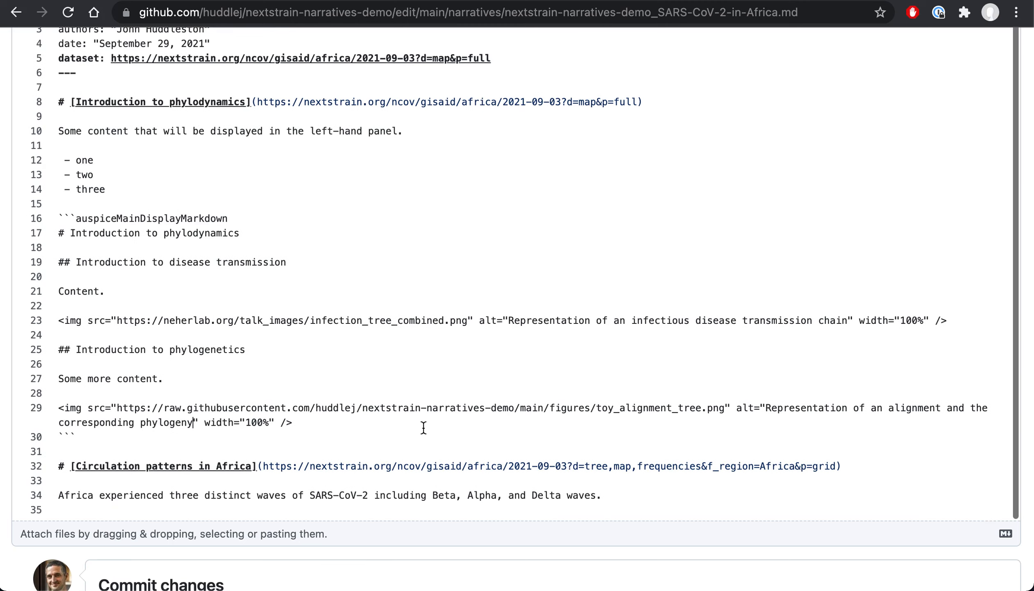
{"action": "scroll", "coordinate": [277, 529], "scroll_direction": "down", "scroll_amount": 8}
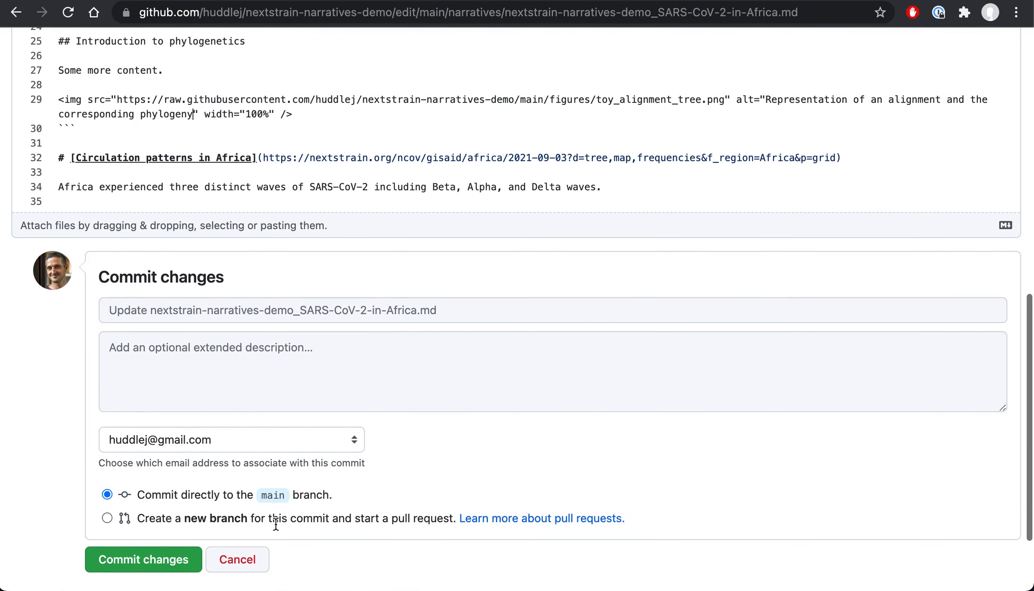
{"action": "left_click", "coordinate": [133, 560]}
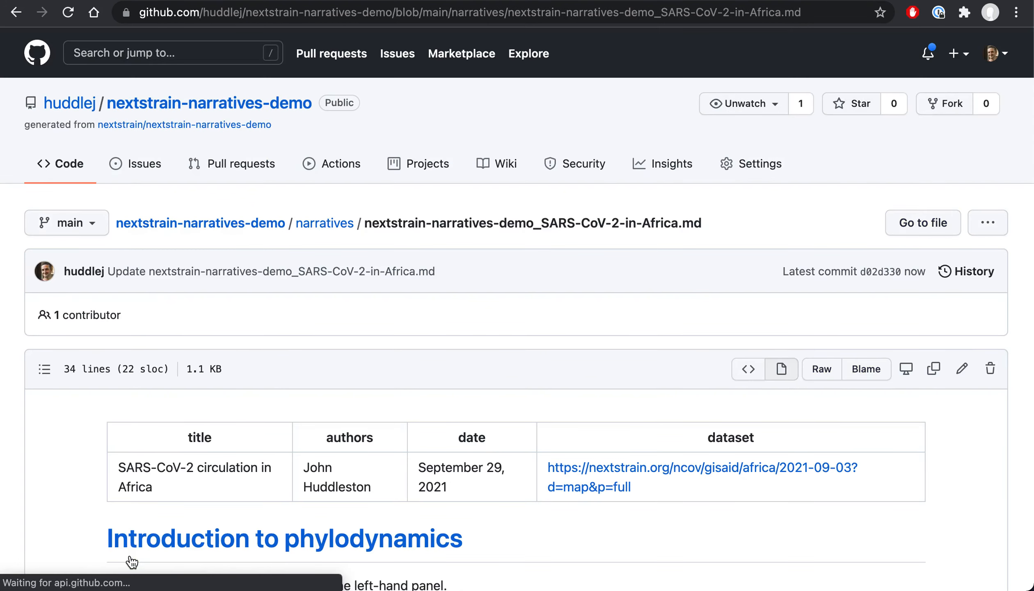
{"action": "scroll", "coordinate": [132, 562], "scroll_direction": "down", "scroll_amount": 10}
{"action": "scroll", "coordinate": [131, 563], "scroll_direction": "down", "scroll_amount": 2}
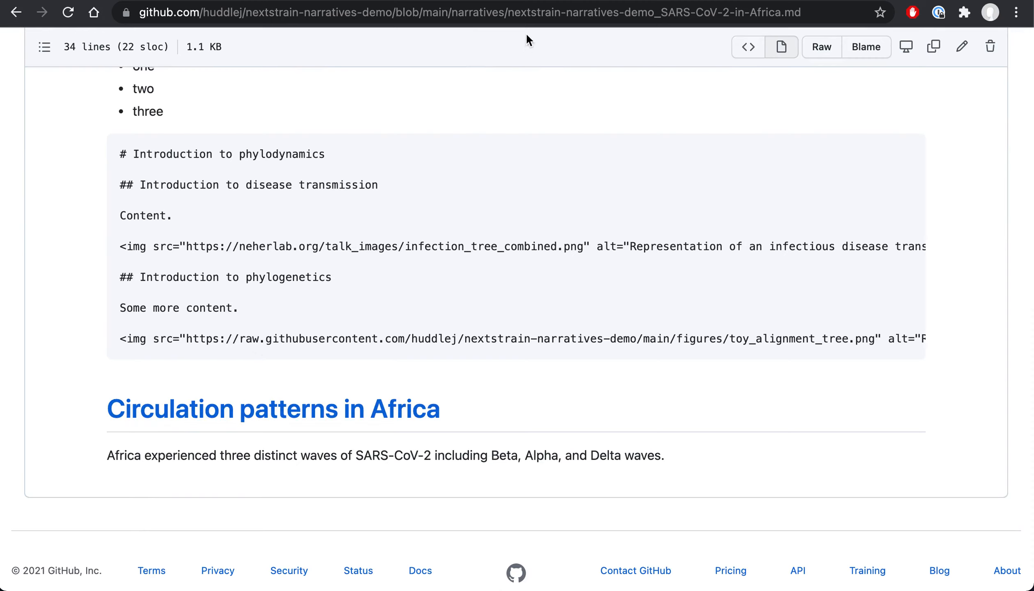
- Switch to the published narrative on nextstrain.org, reload it and examine the figure under "Introduction to phylogenetics"
{"action": "key", "text": "ctrl+Tab"}
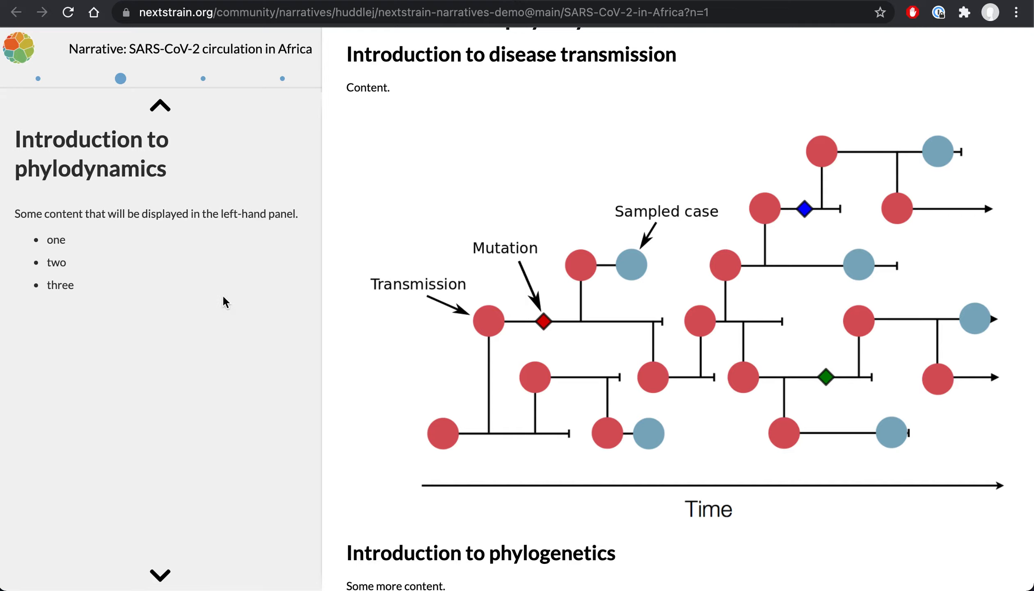
{"action": "key", "text": "ctrl+r"}
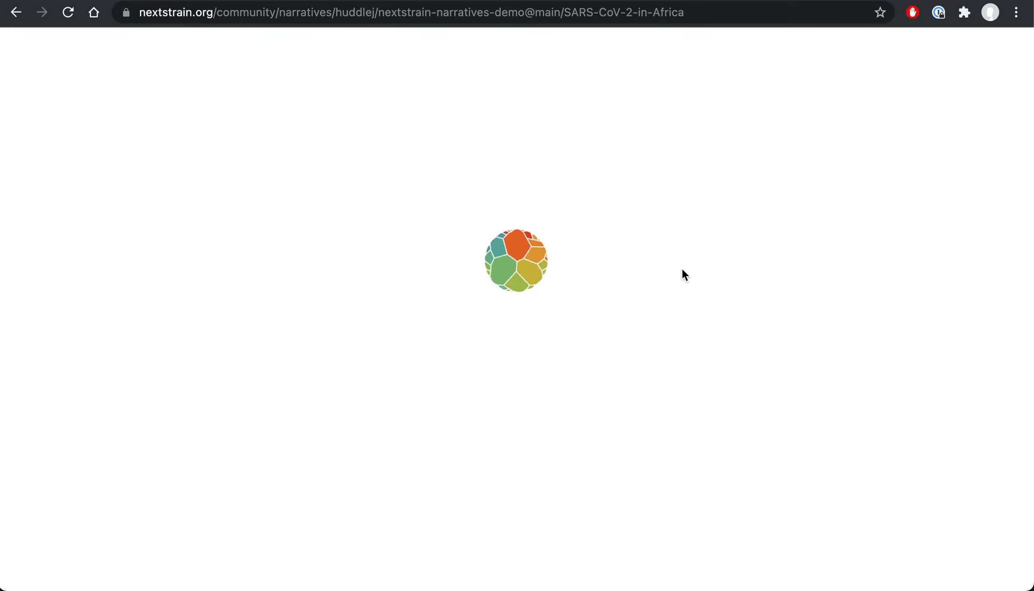
{"action": "scroll", "coordinate": [682, 267], "scroll_direction": "down", "scroll_amount": 5}
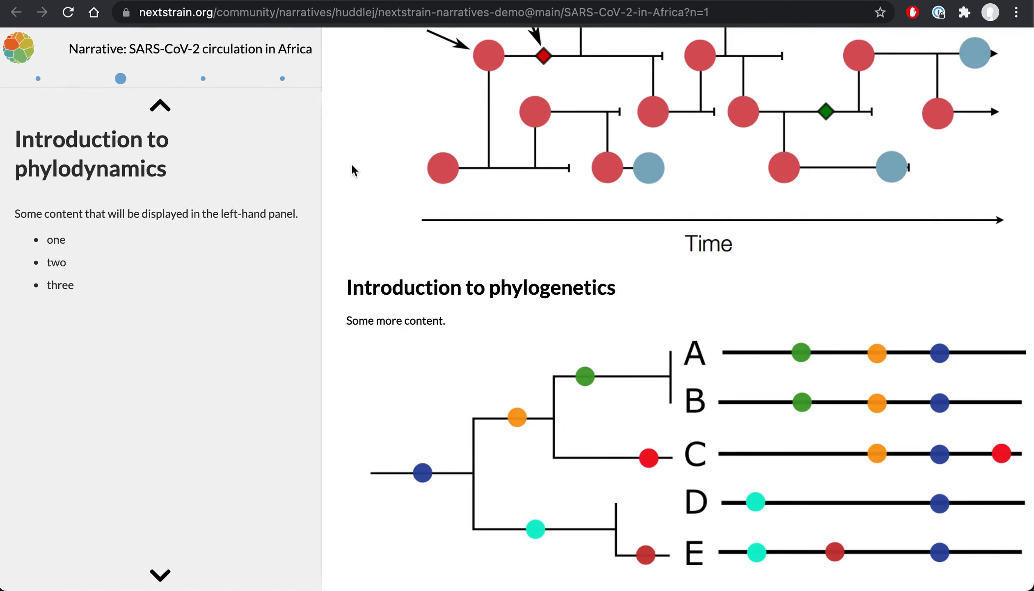
- Return to the narrative file on GitHub, go to the nextstrain-narratives-demo repository root and open its figures folder
{"action": "left_click", "coordinate": [166, 1]}
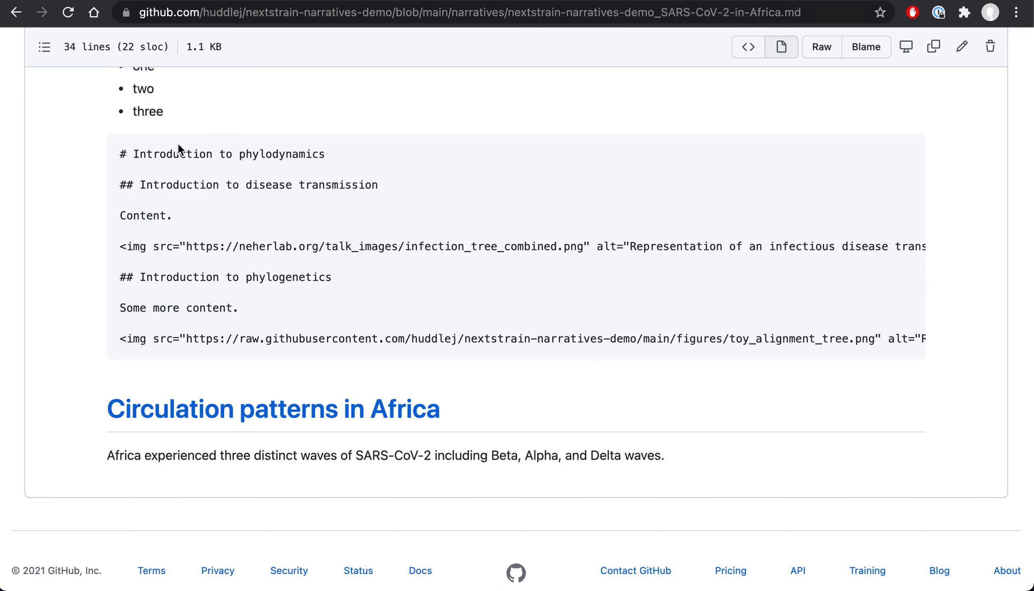
{"action": "scroll", "coordinate": [219, 198], "scroll_direction": "up", "scroll_amount": 10}
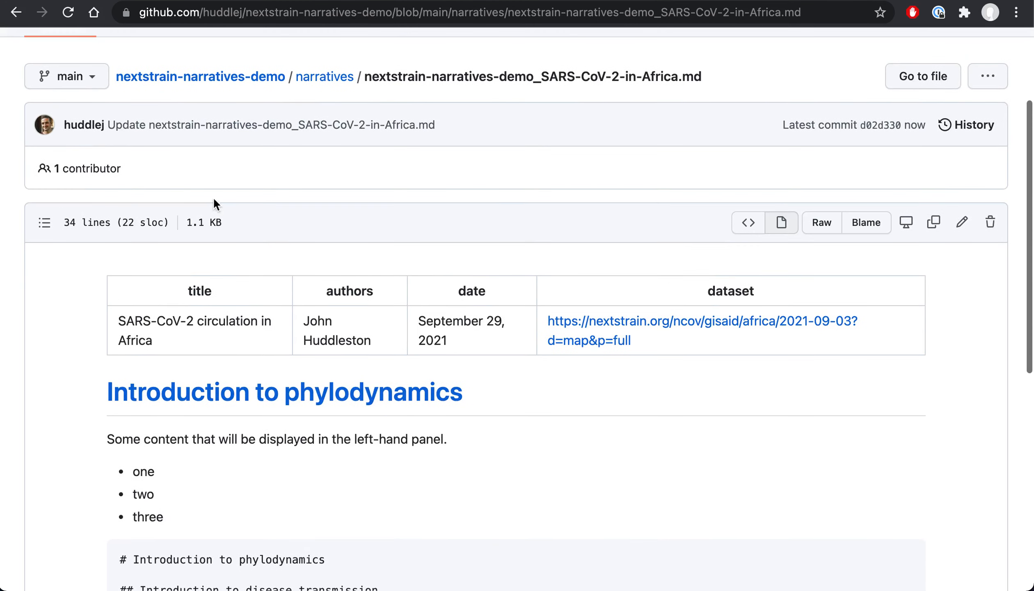
{"action": "left_click", "coordinate": [141, 77]}
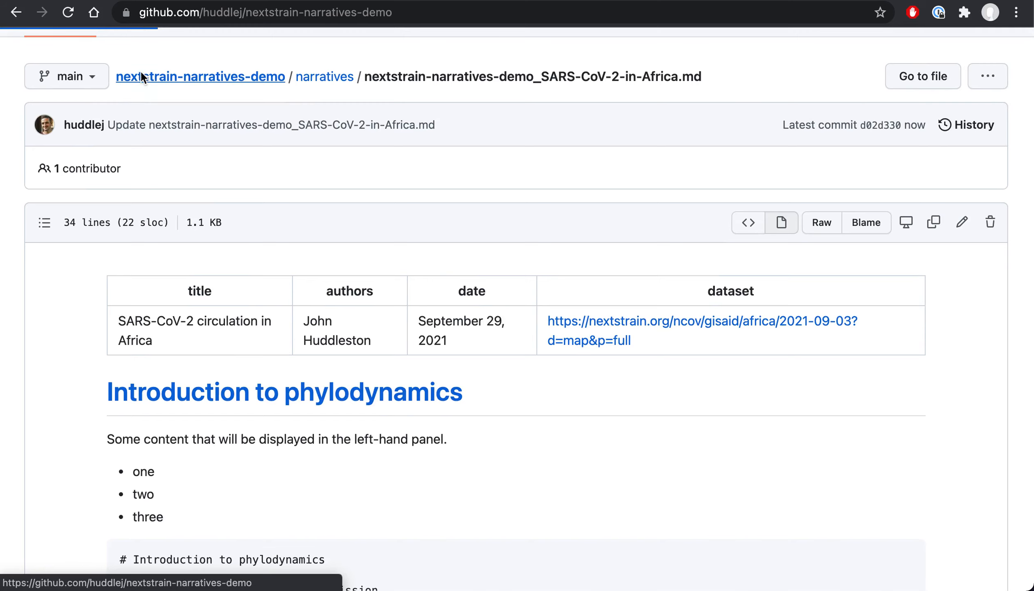
{"action": "left_click", "coordinate": [82, 311]}
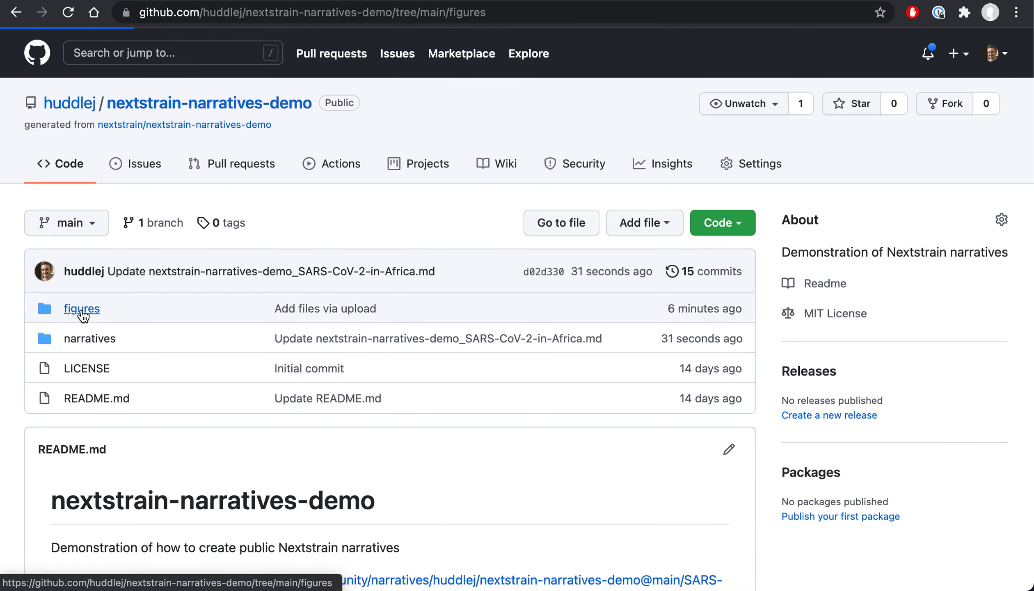